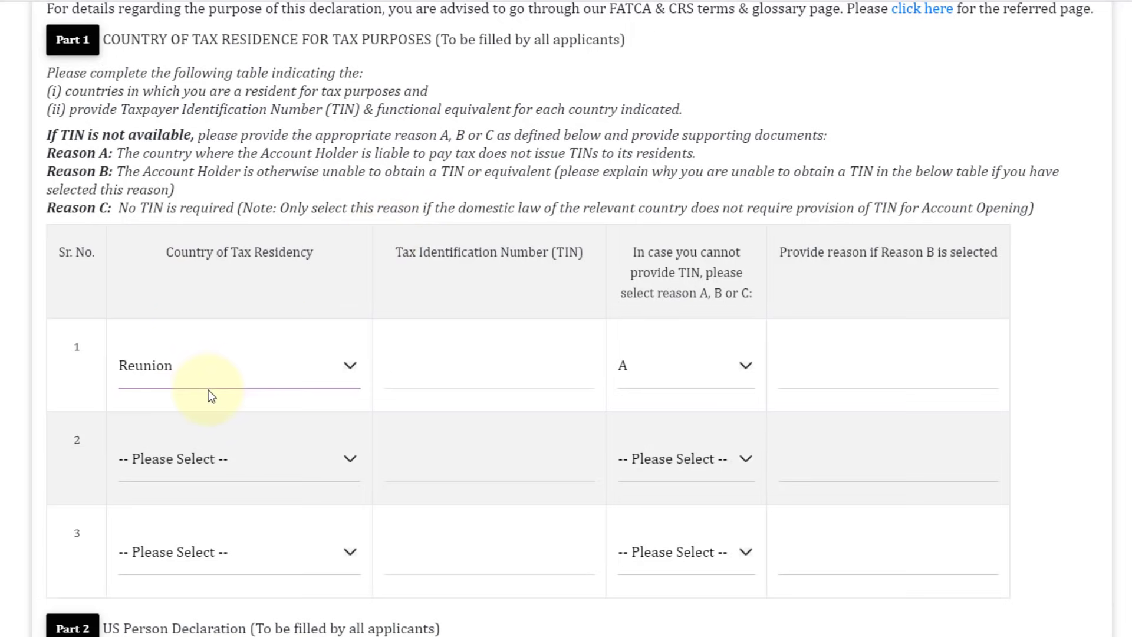
- Answer No to both Part 2 questions: being a US Person and having other US connection
scroll(214, 374, "down", 4)
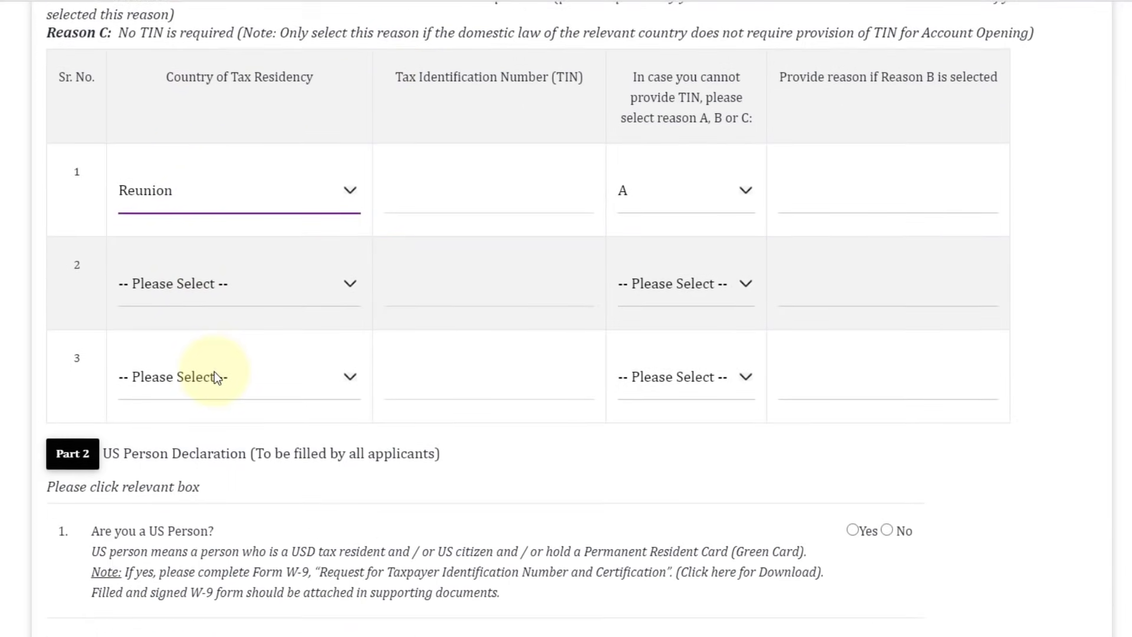
scroll(214, 371, "down", 2)
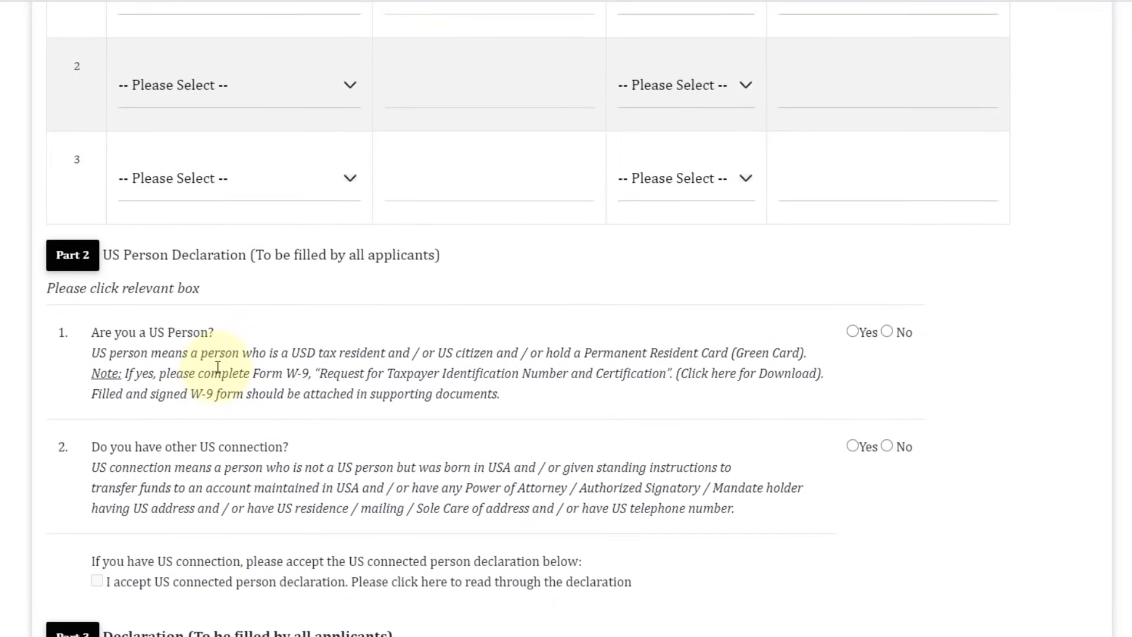
scroll(219, 358, "down", 1)
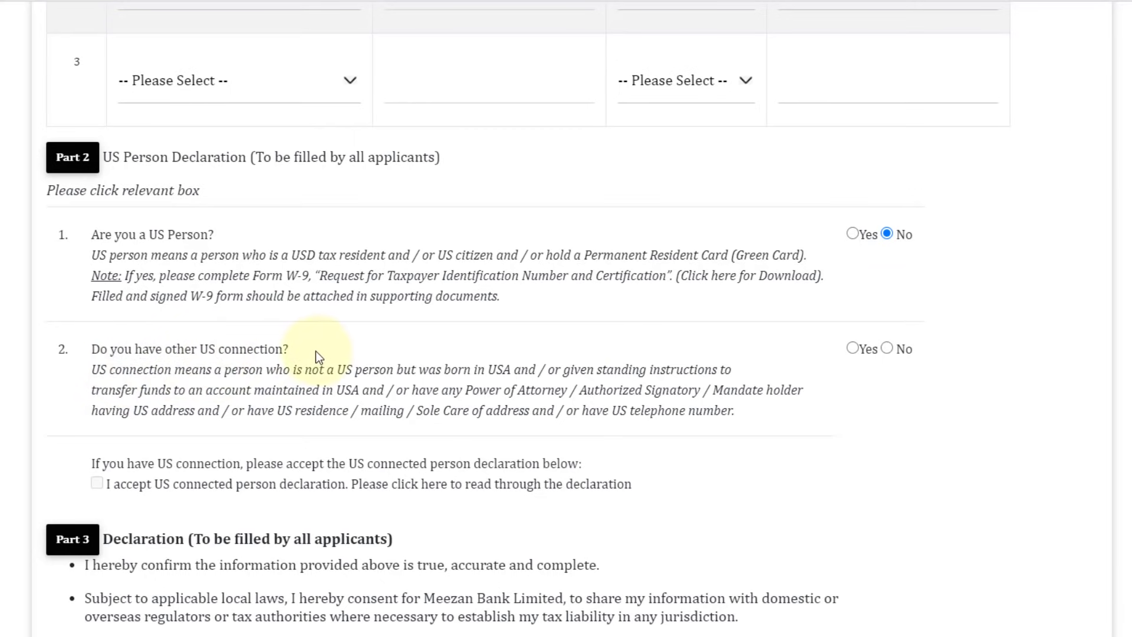
left_click(887, 349)
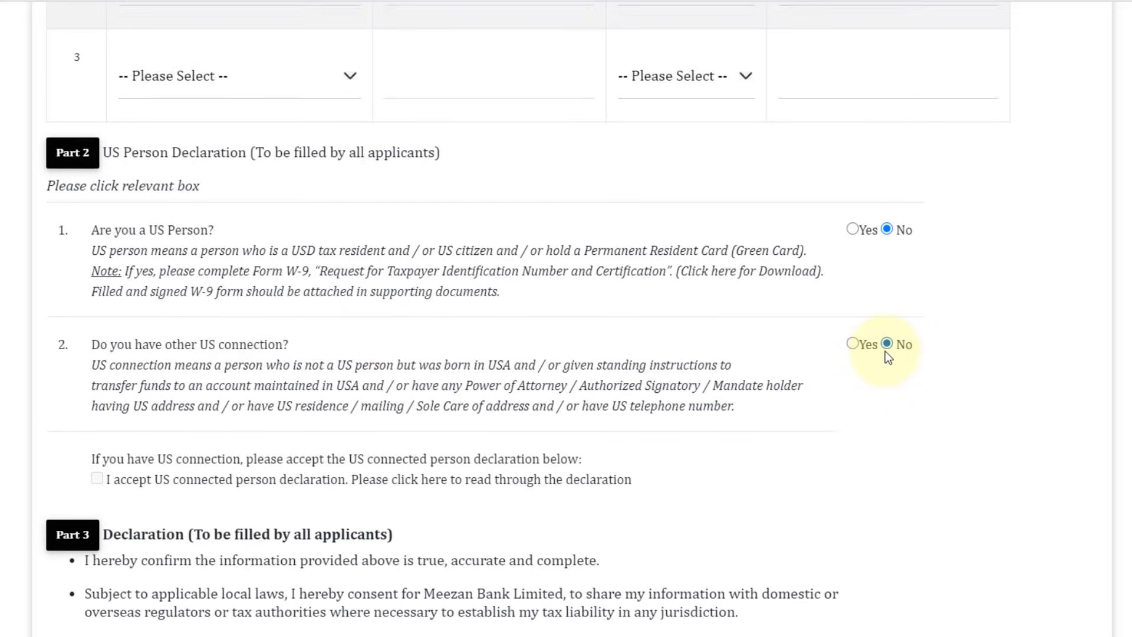
- Accept the Part 3 declarations as part of the Meezan Roshan Digital Account Opening application
scroll(886, 351, "down", 2)
scroll(745, 328, "down", 1)
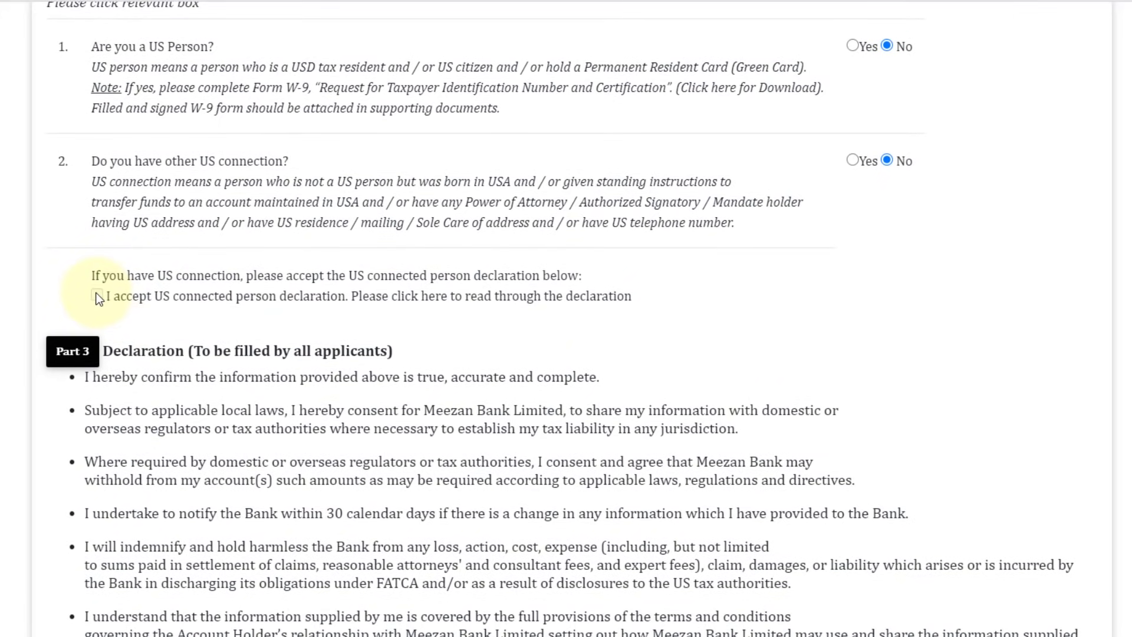
scroll(98, 299, "down", 4)
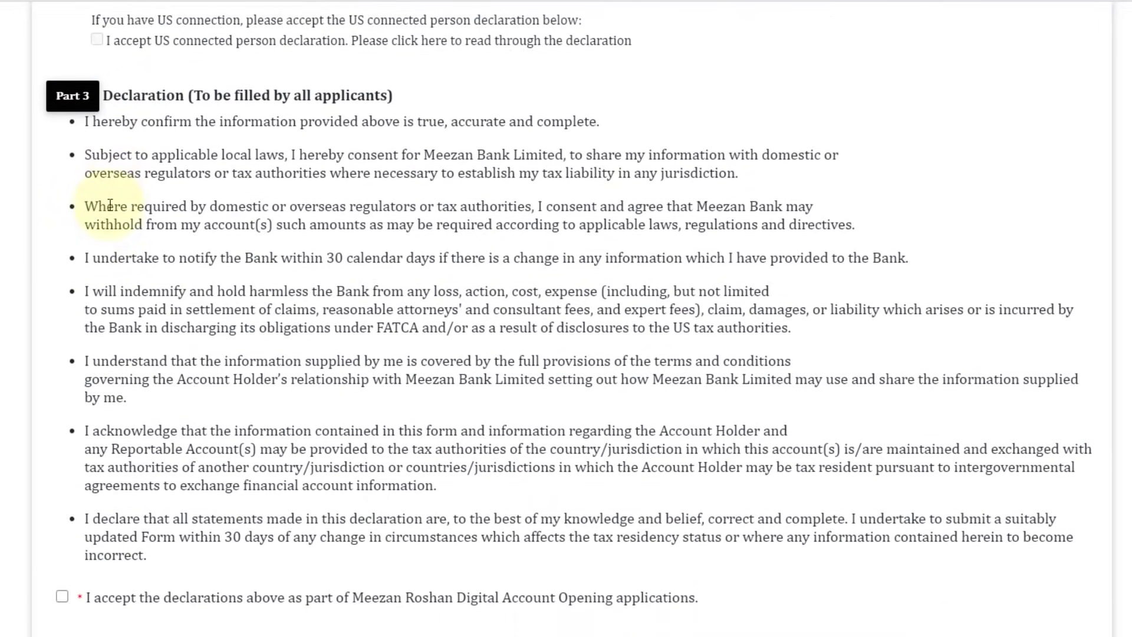
scroll(110, 205, "down", 3)
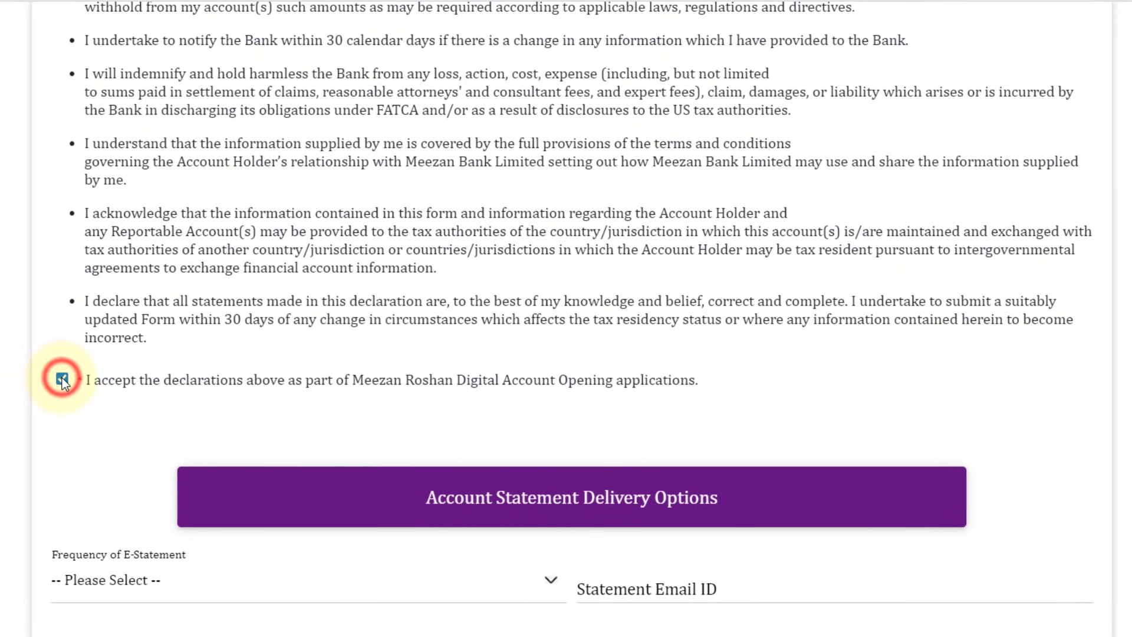
scroll(63, 373, "down", 1)
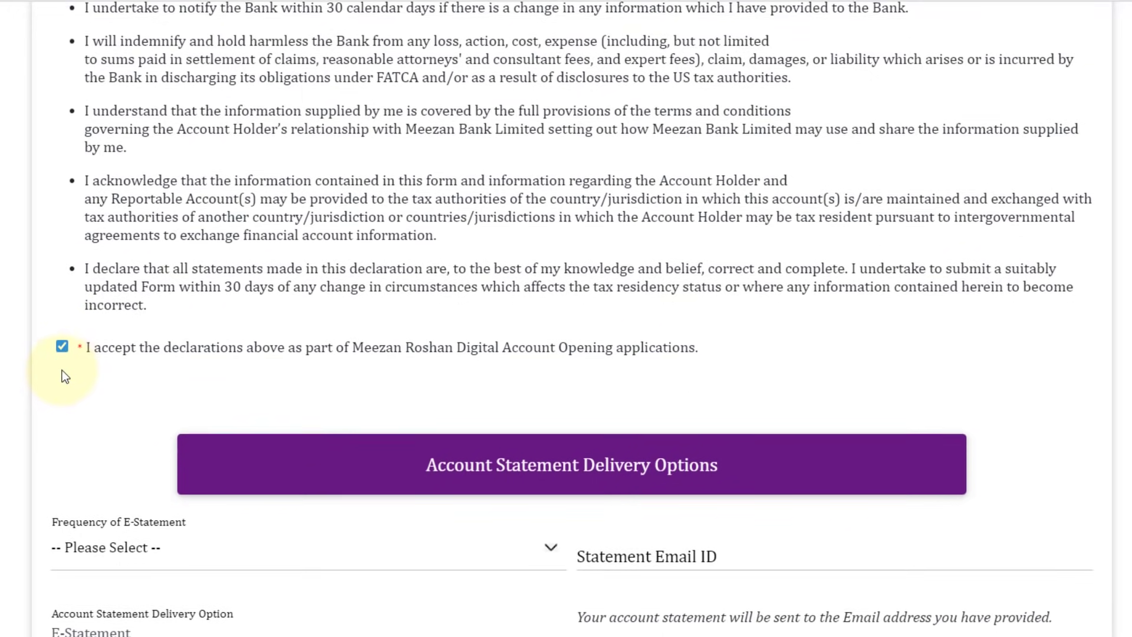
- Set the Frequency of E-Statement to Monthly under Account Statement Delivery Options
scroll(65, 376, "down", 4)
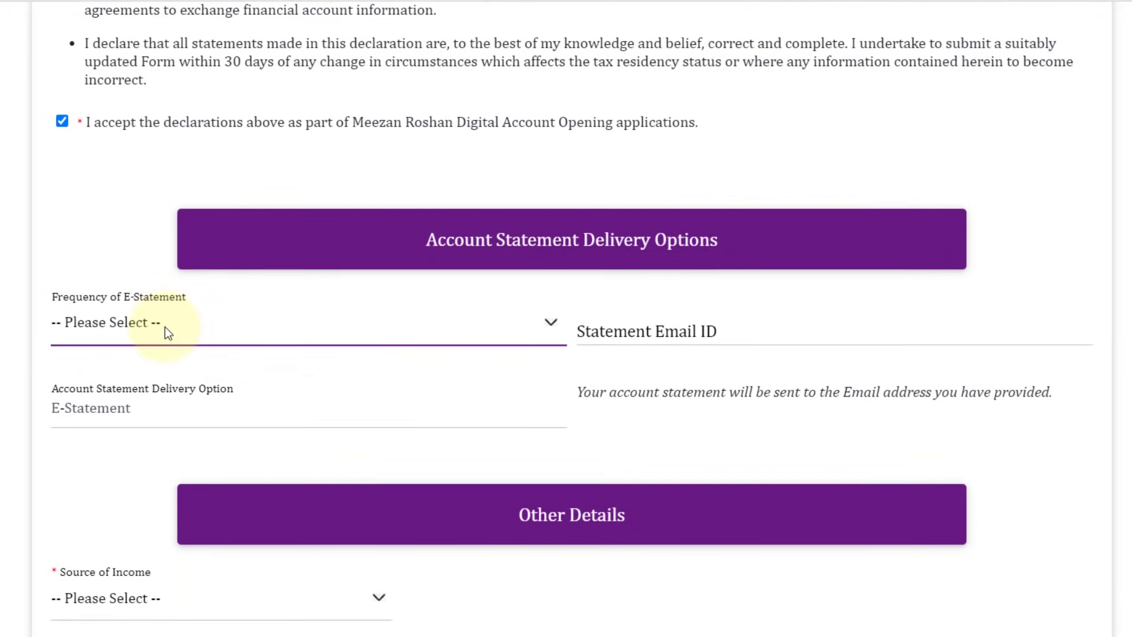
left_click(145, 309)
left_click(145, 306)
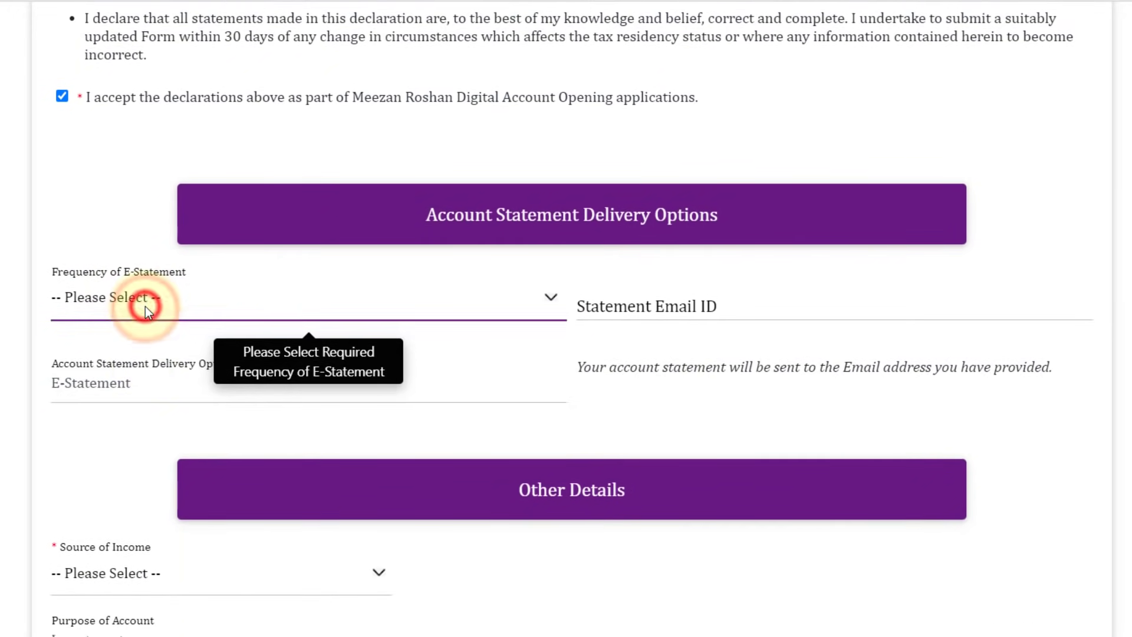
left_click(157, 304)
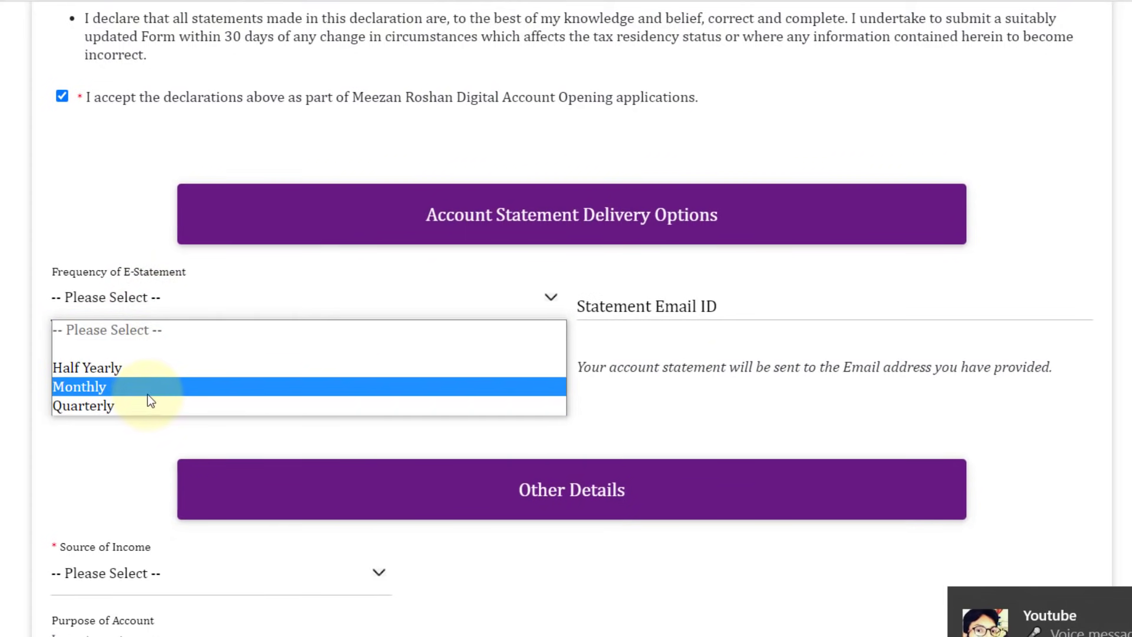
left_click(167, 272)
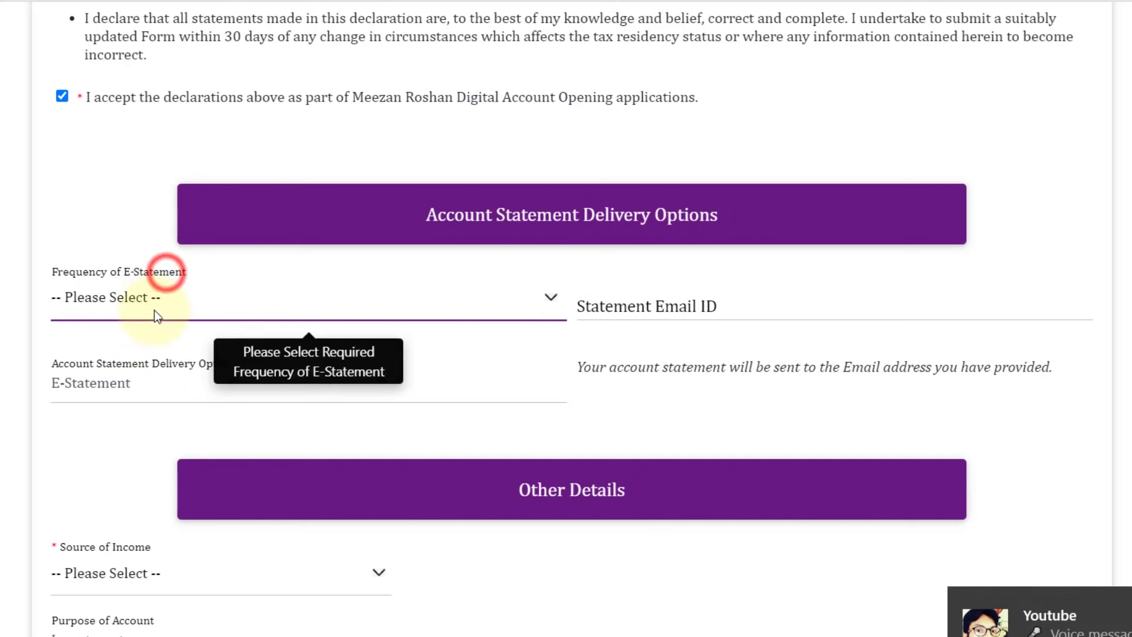
left_click(154, 302)
left_click(160, 387)
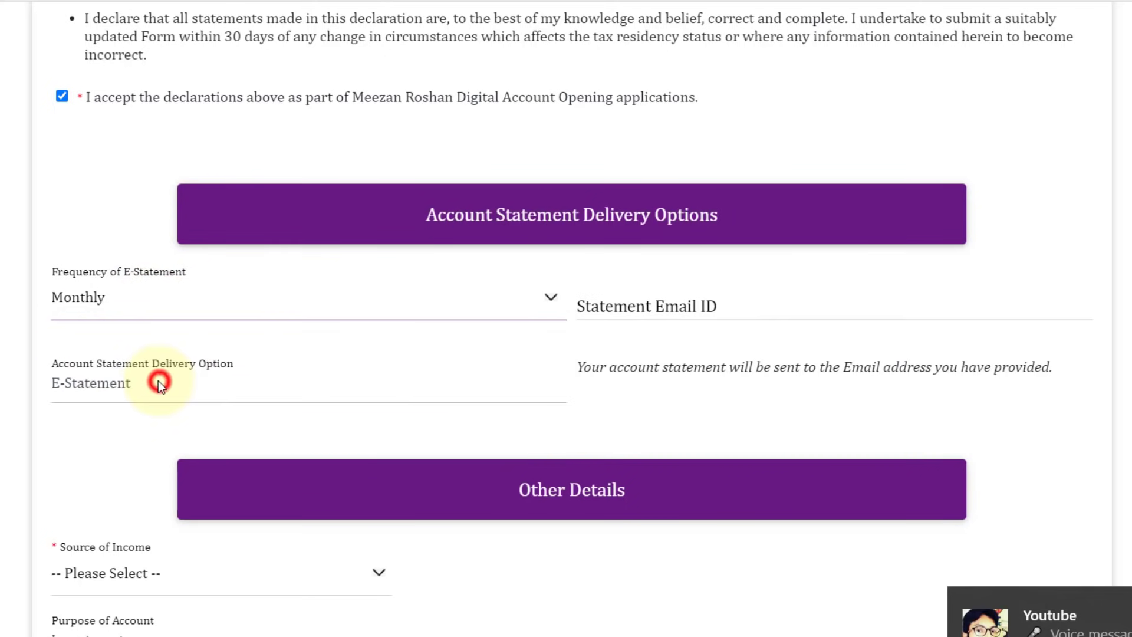
- Activate the Statement Email ID field for entry
left_click(680, 308)
left_click(669, 301)
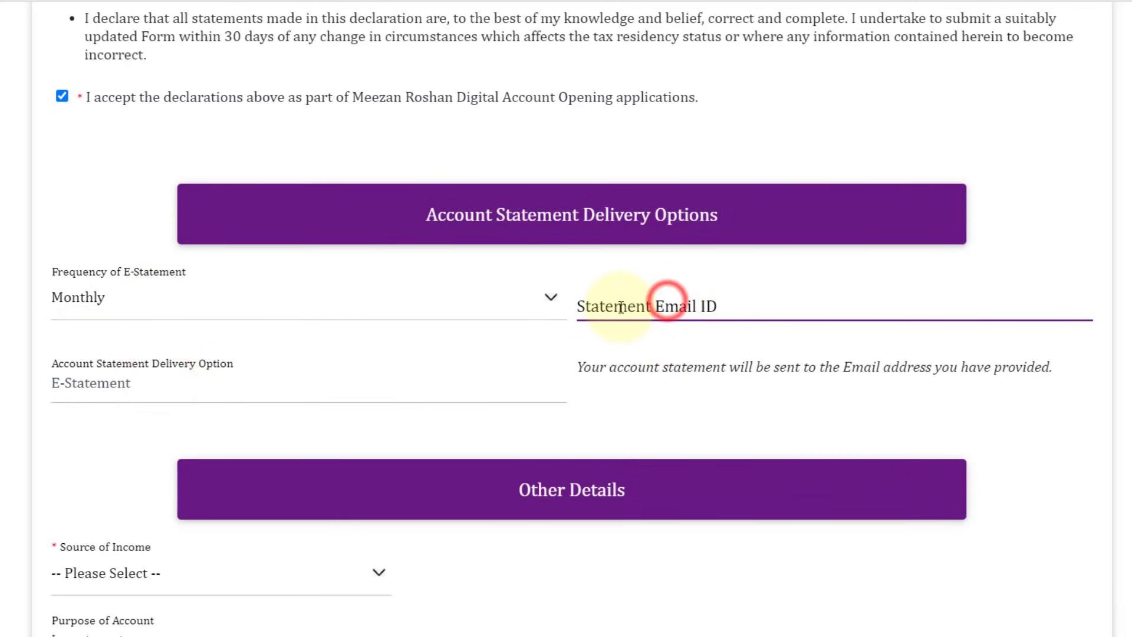
left_click(690, 306)
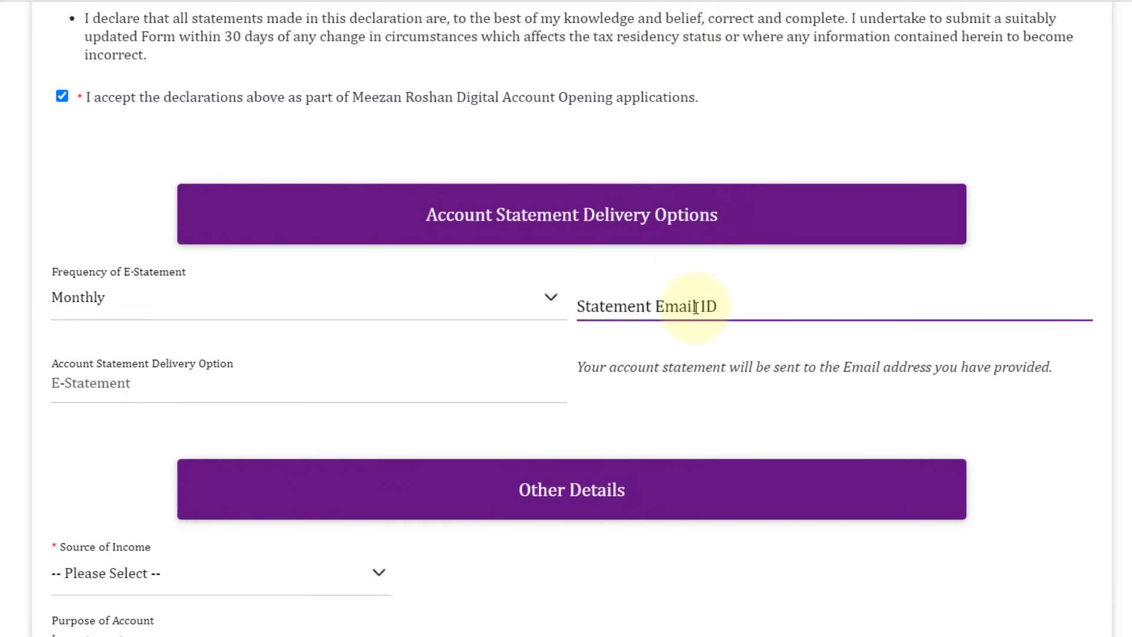
- Set the Source of Income to Salaried in the Other Details section
scroll(693, 307, "down", 6)
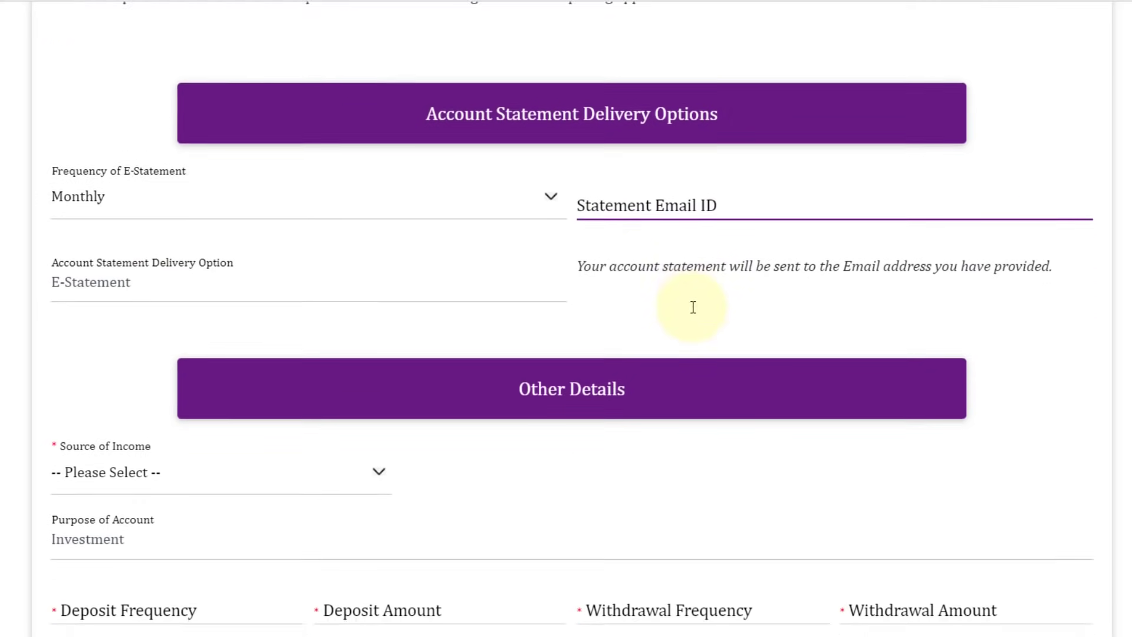
left_click(111, 198)
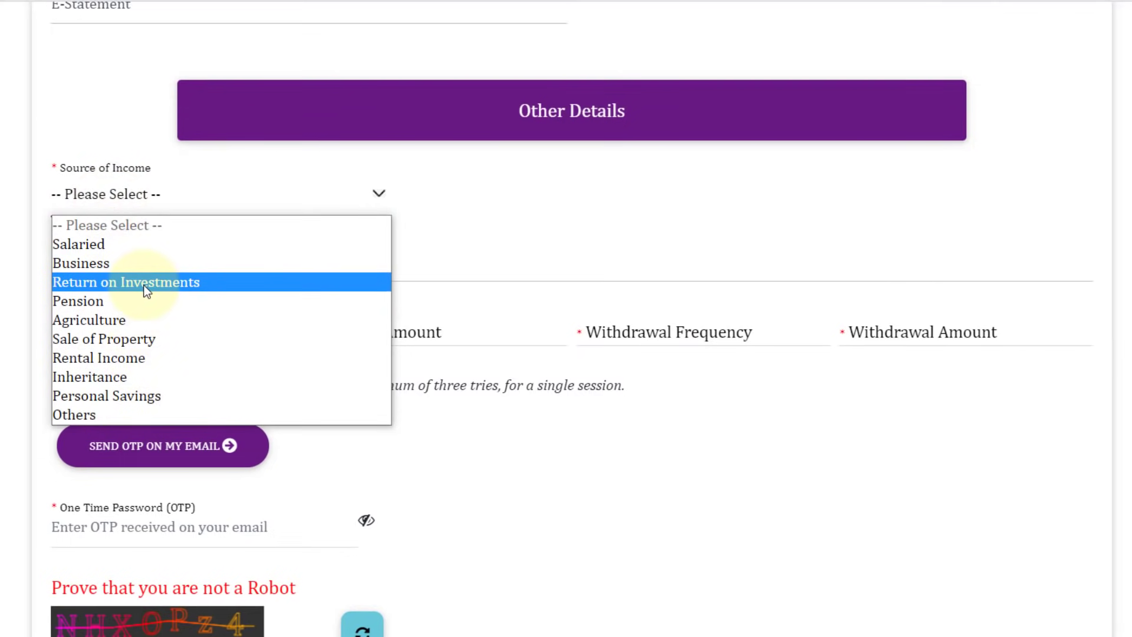
left_click(168, 245)
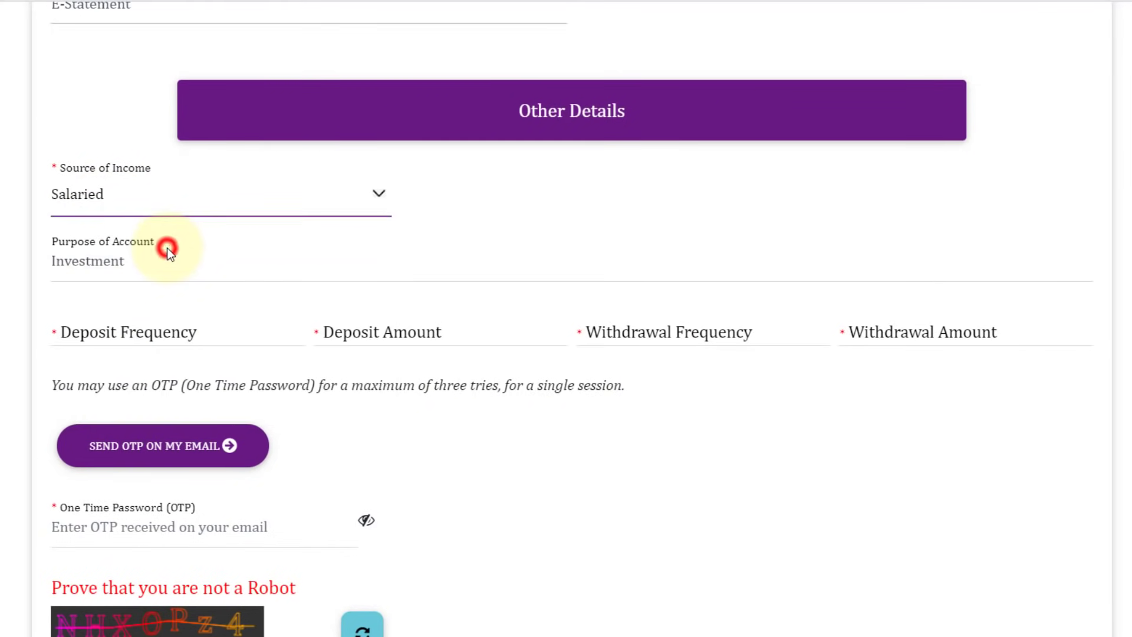
left_click(129, 266)
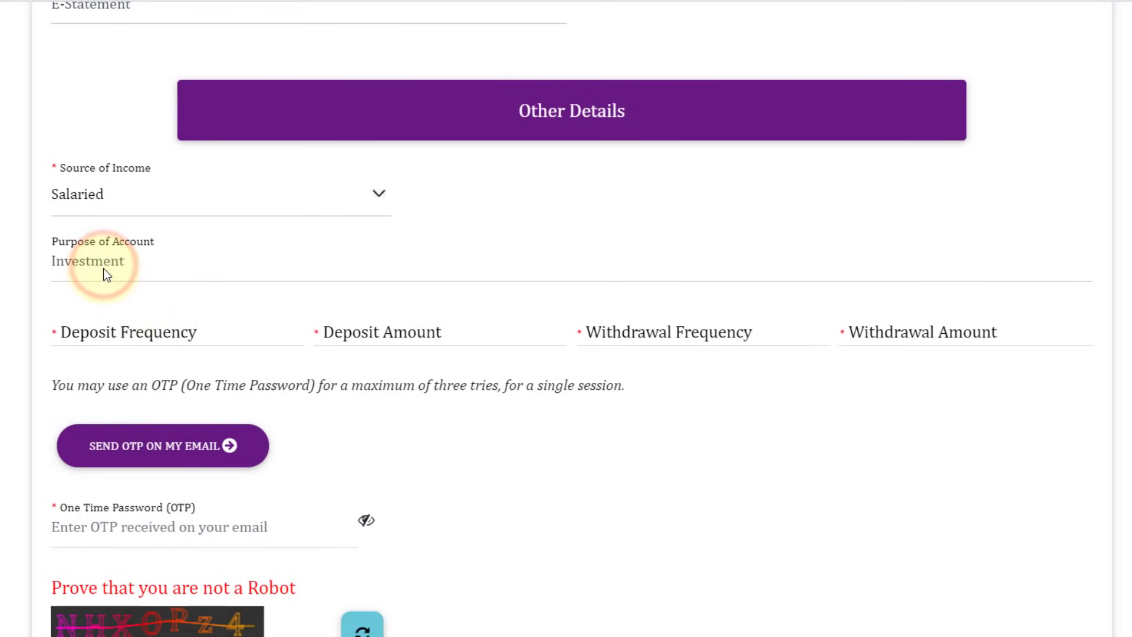
- Enter a deposit frequency of 5, deposit amount of 2000000, withdrawal frequency of 10 and withdrawal amount of 100000
left_click(104, 334)
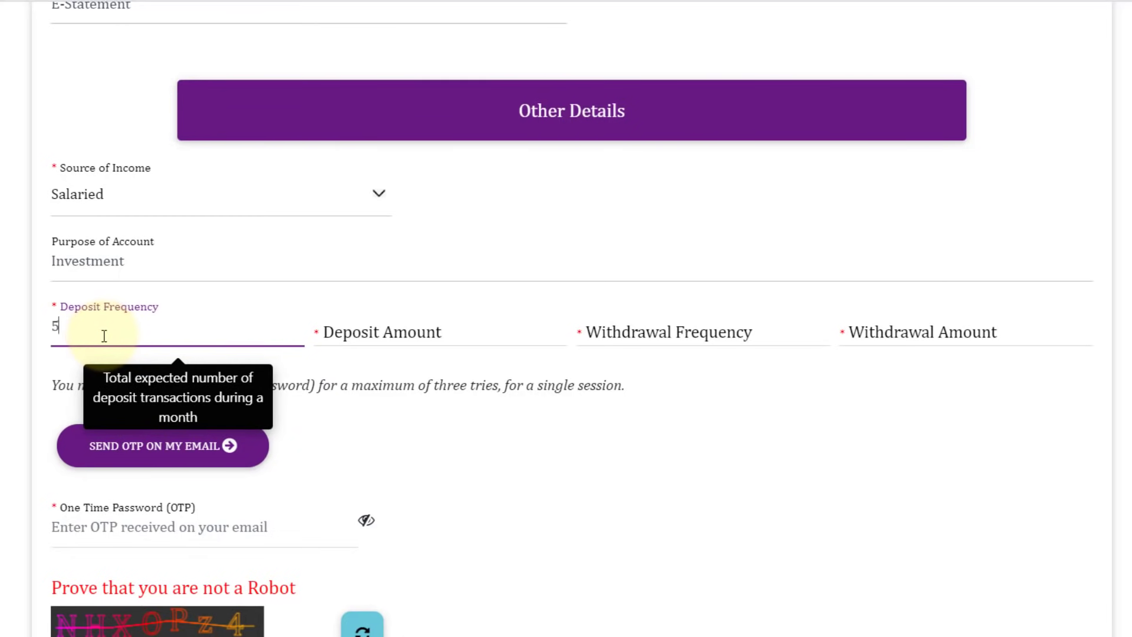
left_click(367, 325)
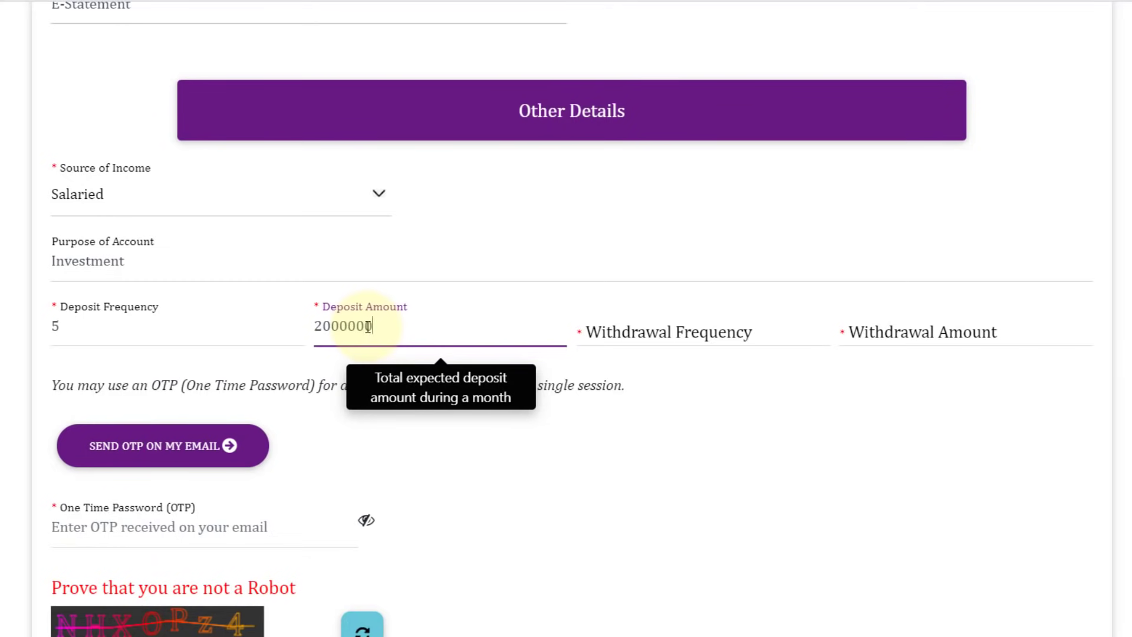
left_click(704, 332)
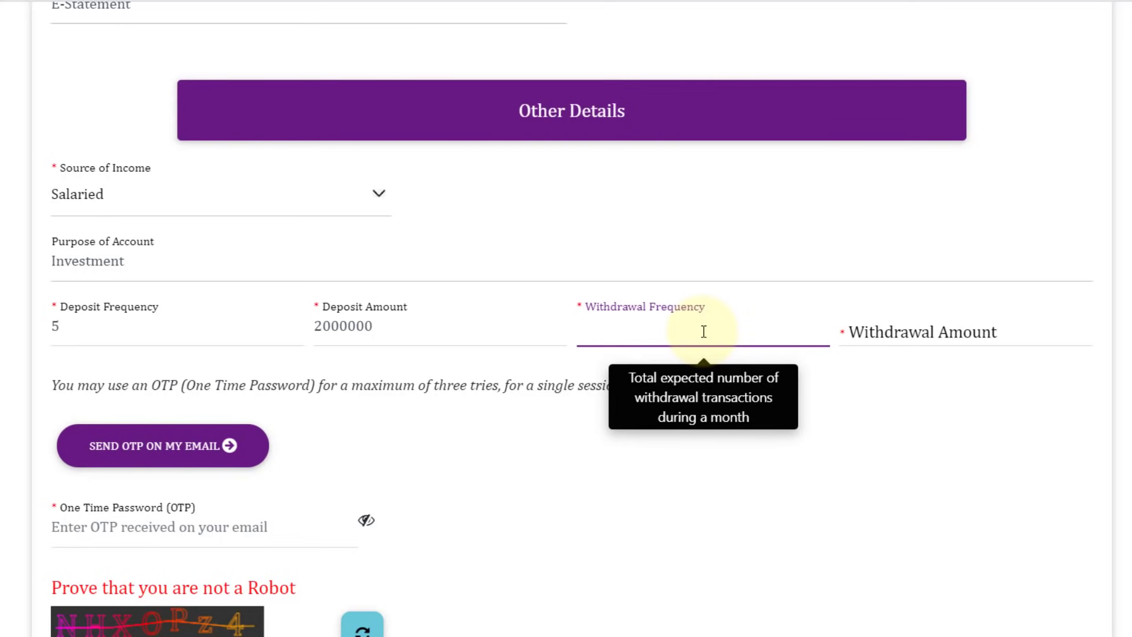
key("BackSpace")
type("10")
left_click(895, 326)
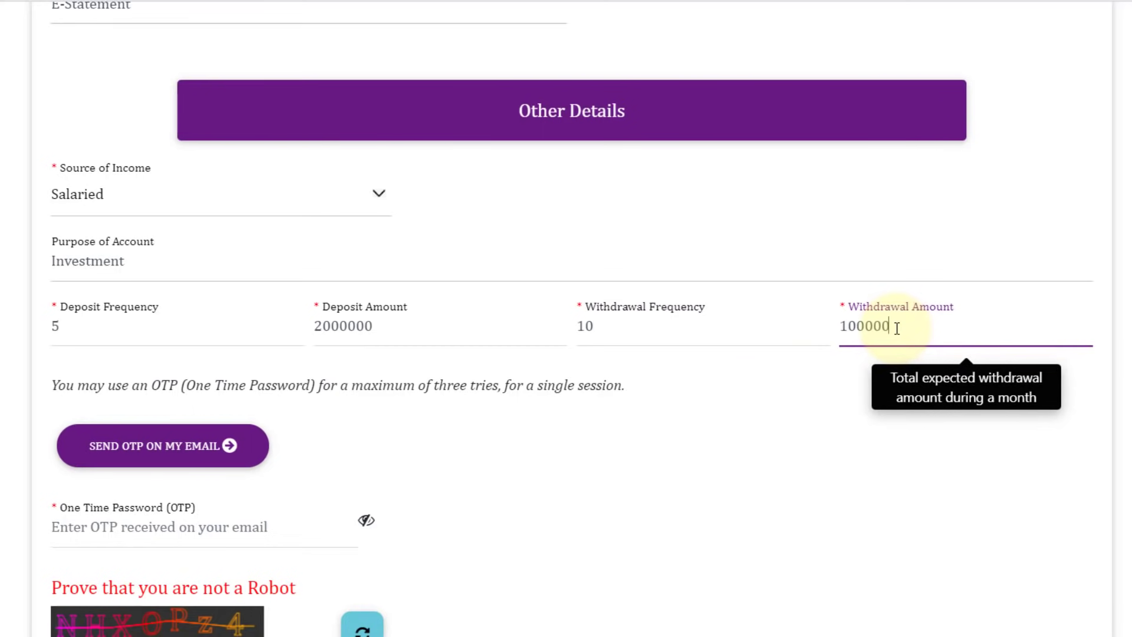
- Try to have the one-time password sent by email, and dismiss the alert
left_click(977, 472)
scroll(638, 198, "down", 3)
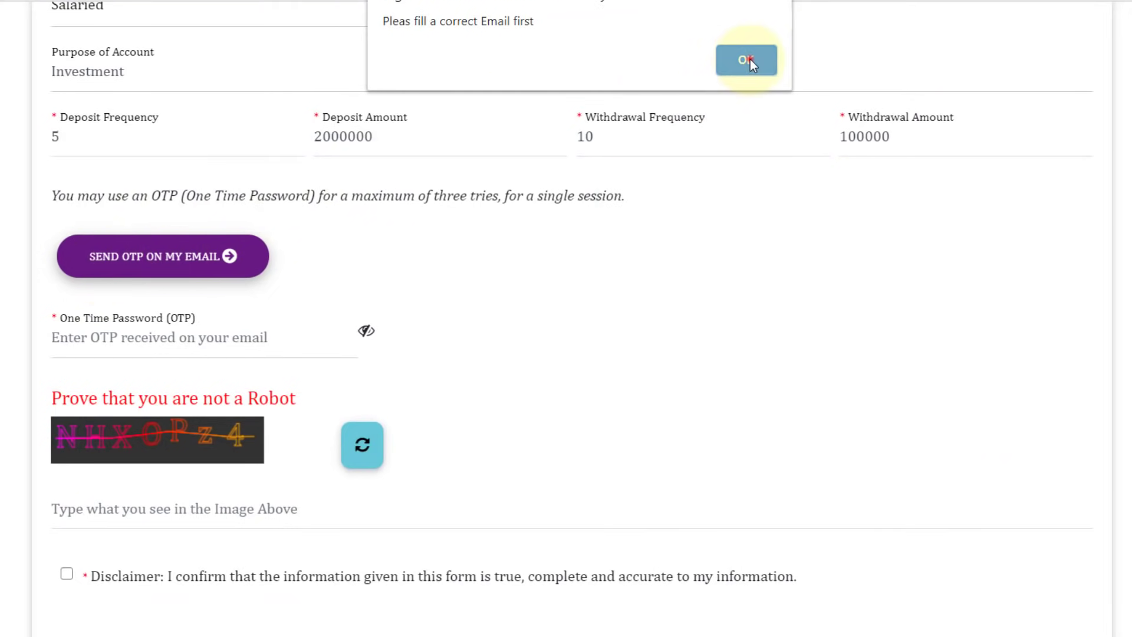
left_click(746, 60)
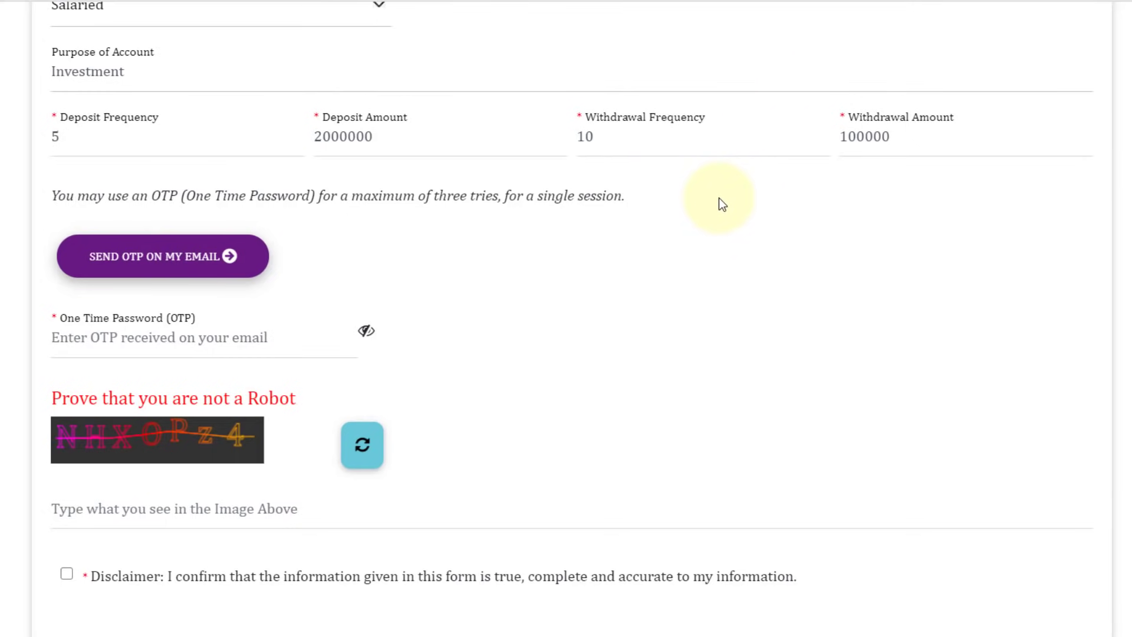
- Enter the One Time Password (OTP) received by email and the CAPTCHA text
left_click(152, 336)
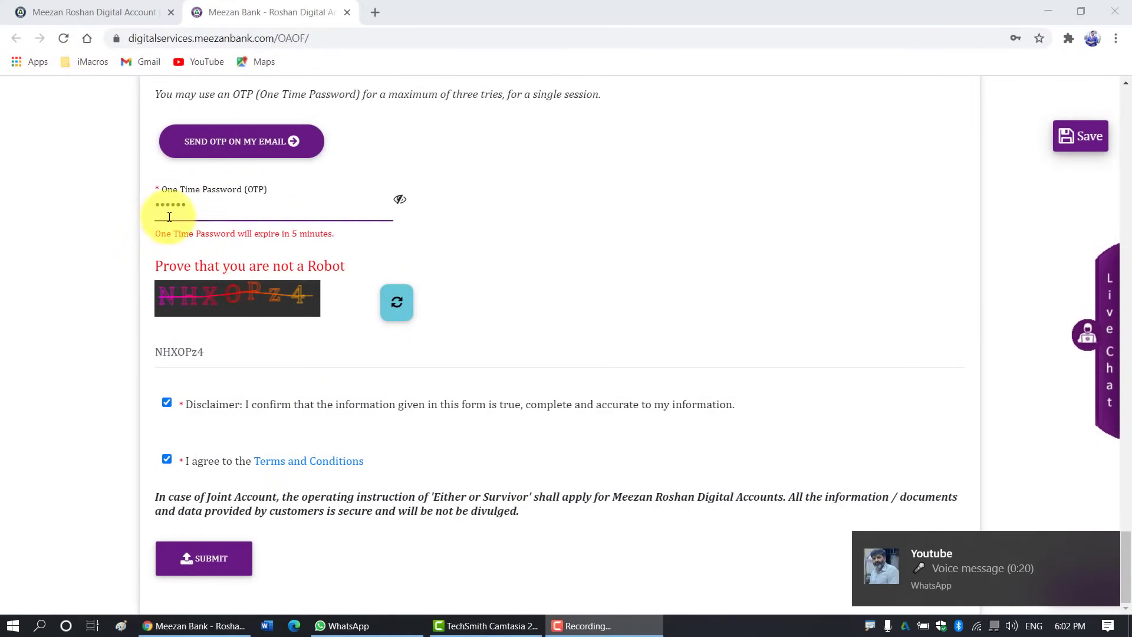
left_click(190, 205)
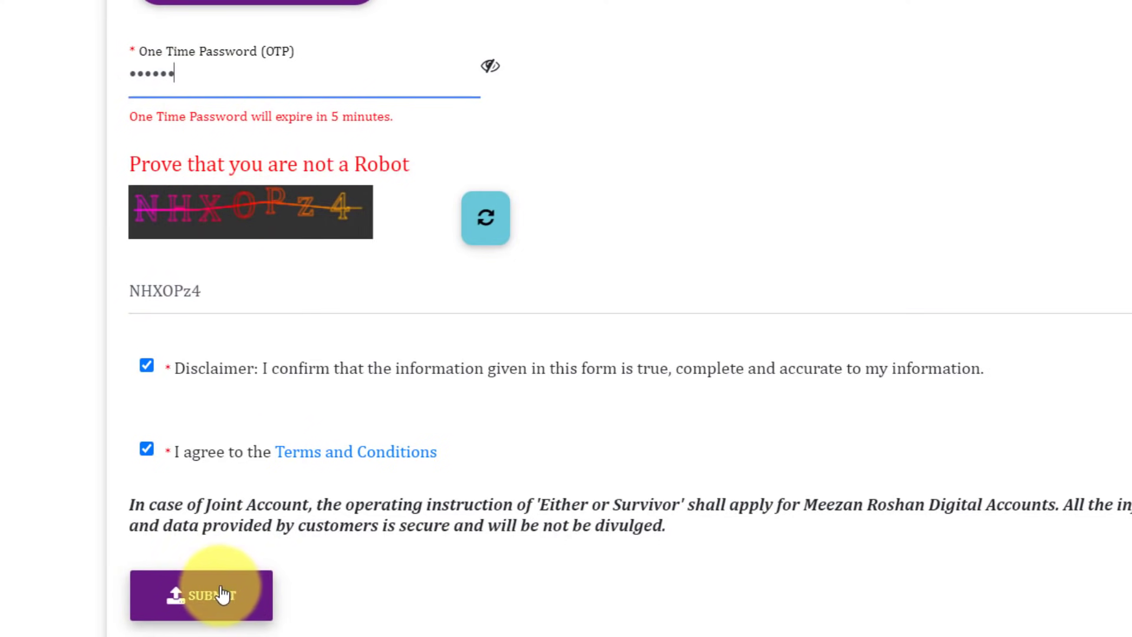
- Confirm the disclaimer, agree to the Terms and Conditions, and submit the account opening application
left_click(148, 361)
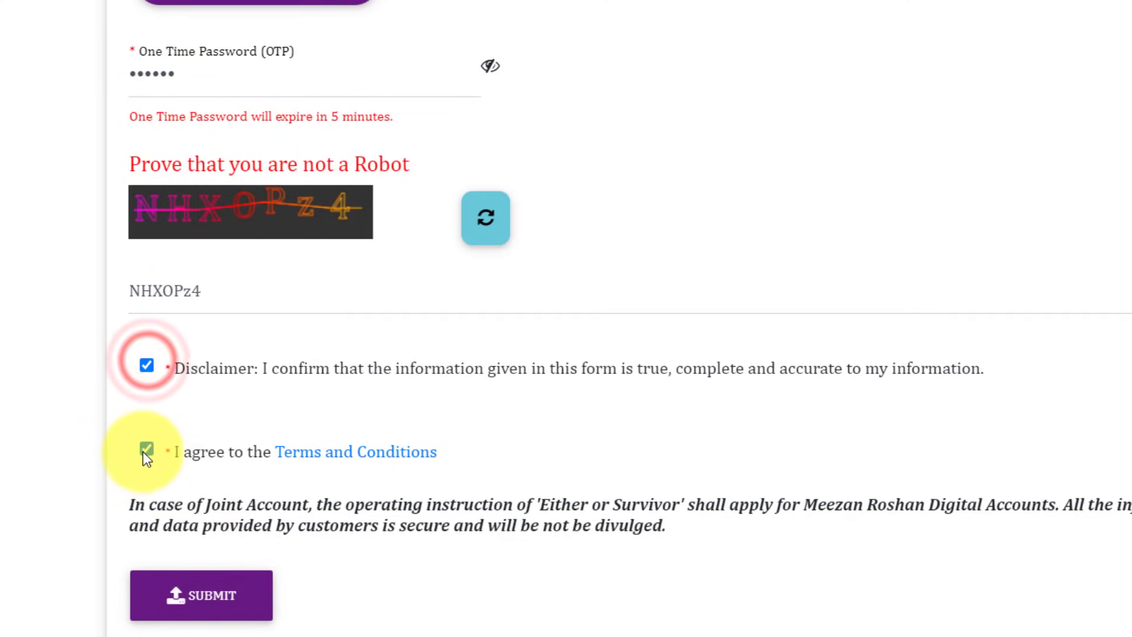
left_click(144, 450)
left_click(180, 591)
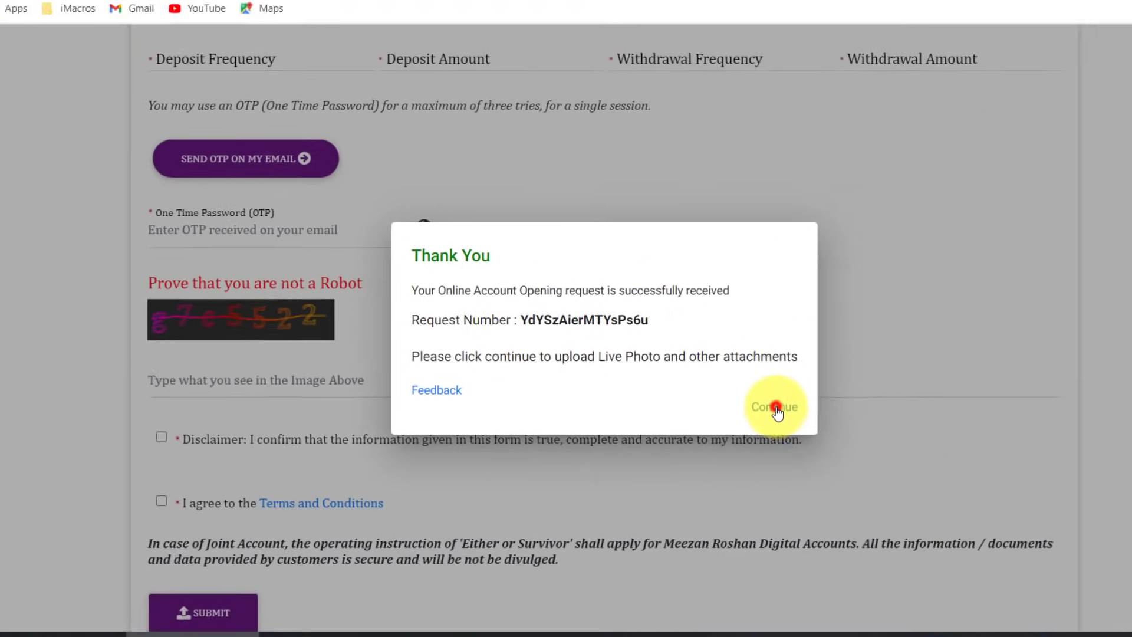
- Continue to the attachment upload page and list all remaining attachments for the request
left_click(941, 386)
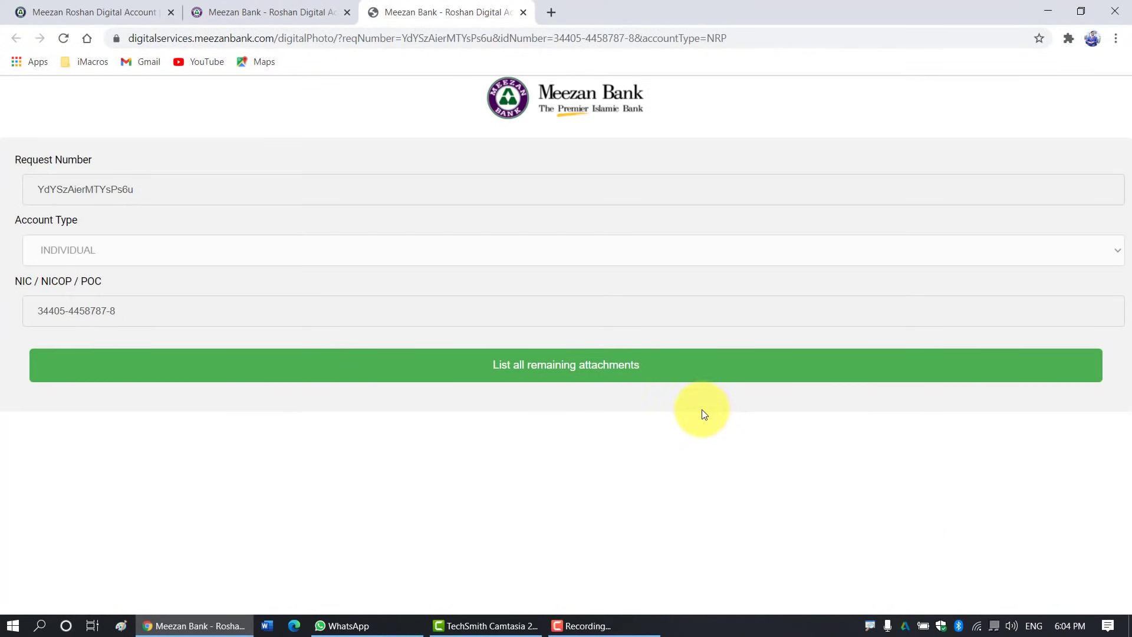
left_click(535, 370)
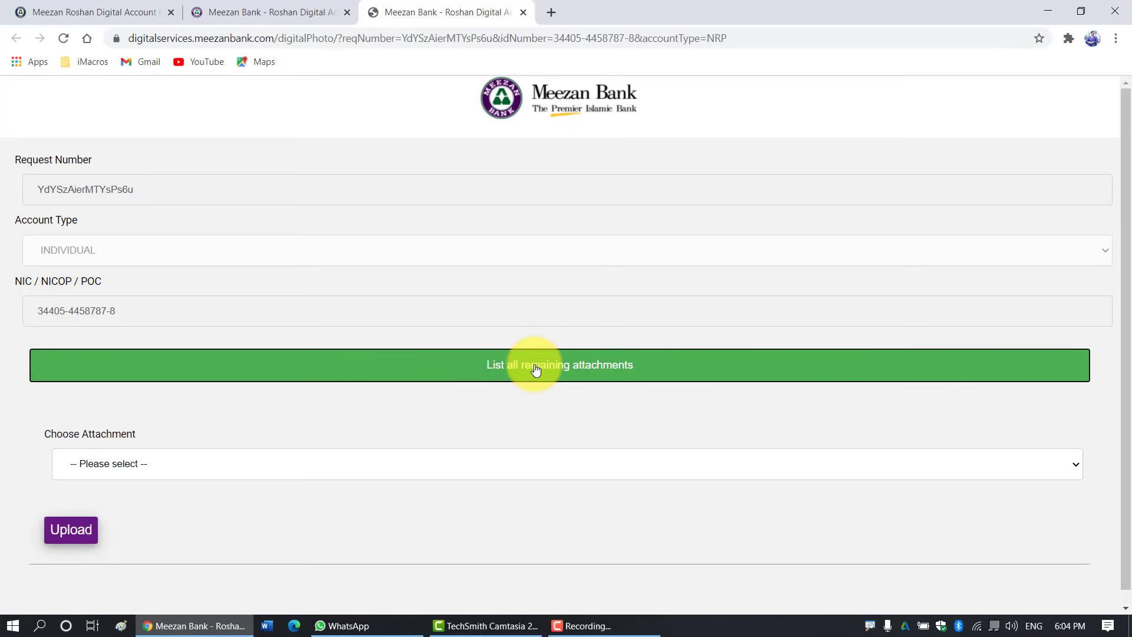
- Choose "Original scanned CNIC/ NICOP/ POC (Front) 1" as the attachment to upload
scroll(376, 409, "down", 1)
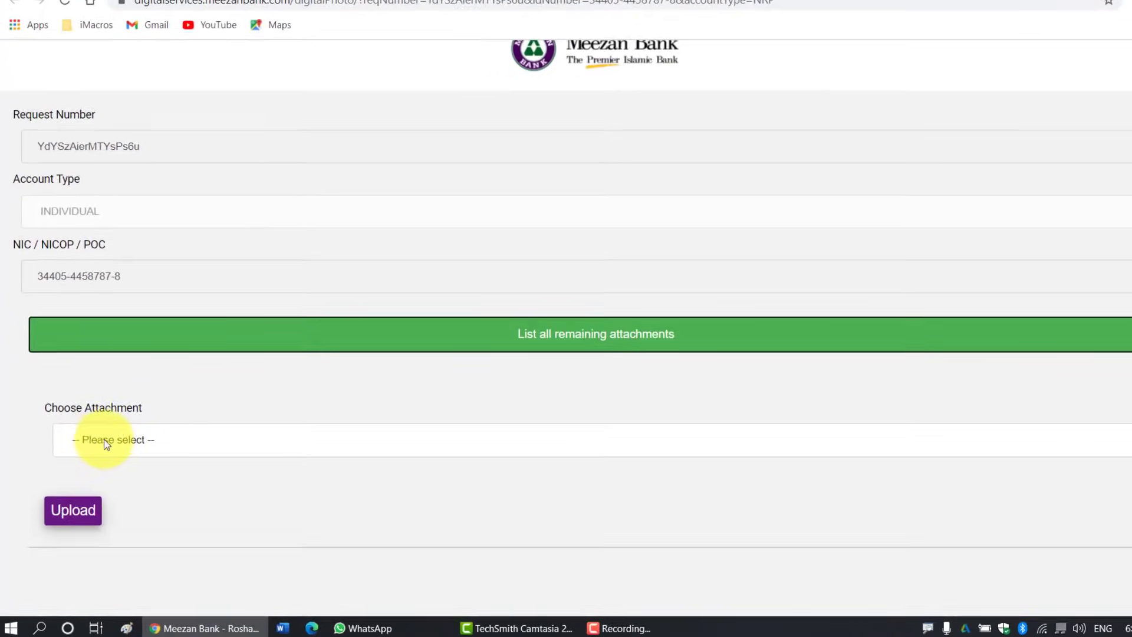
left_click(127, 448)
left_click(278, 327)
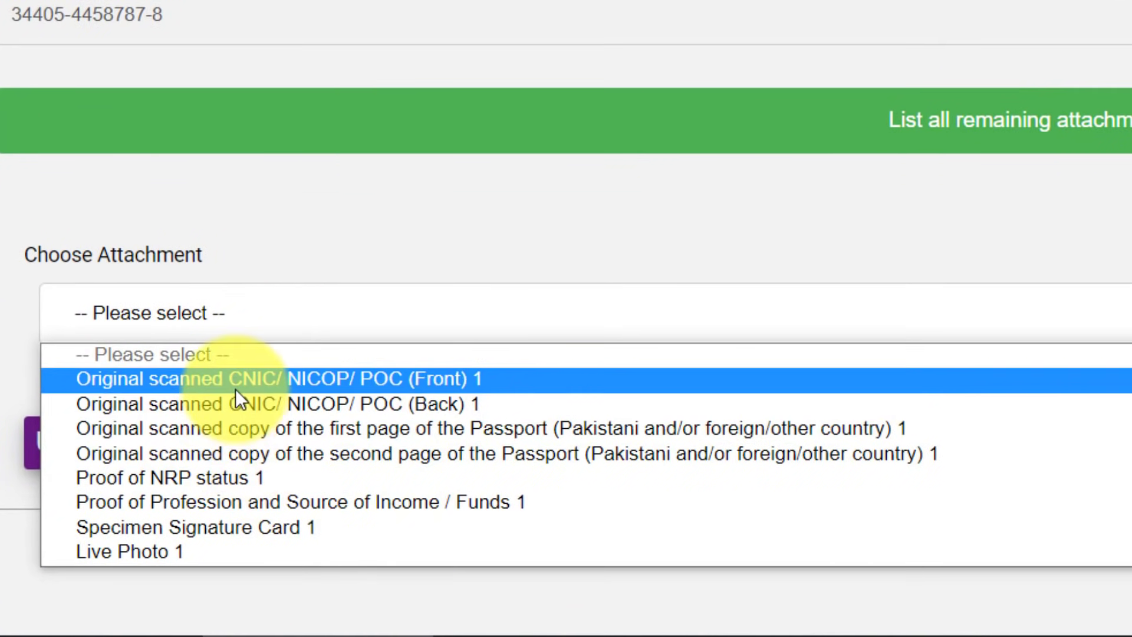
left_click(362, 380)
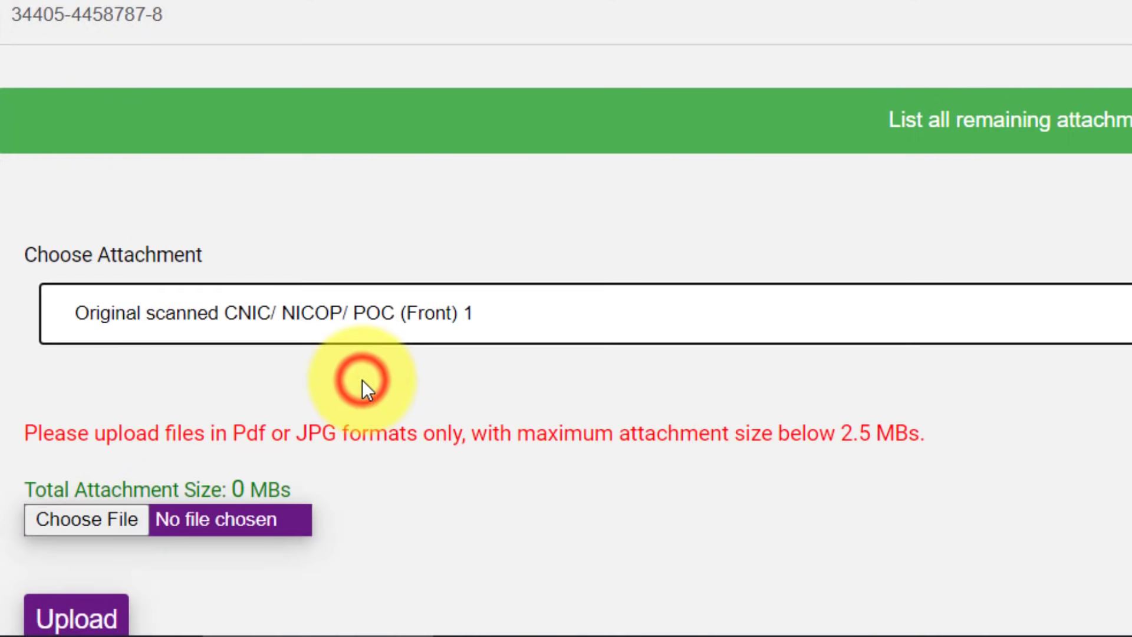
scroll(362, 380, "down", 3)
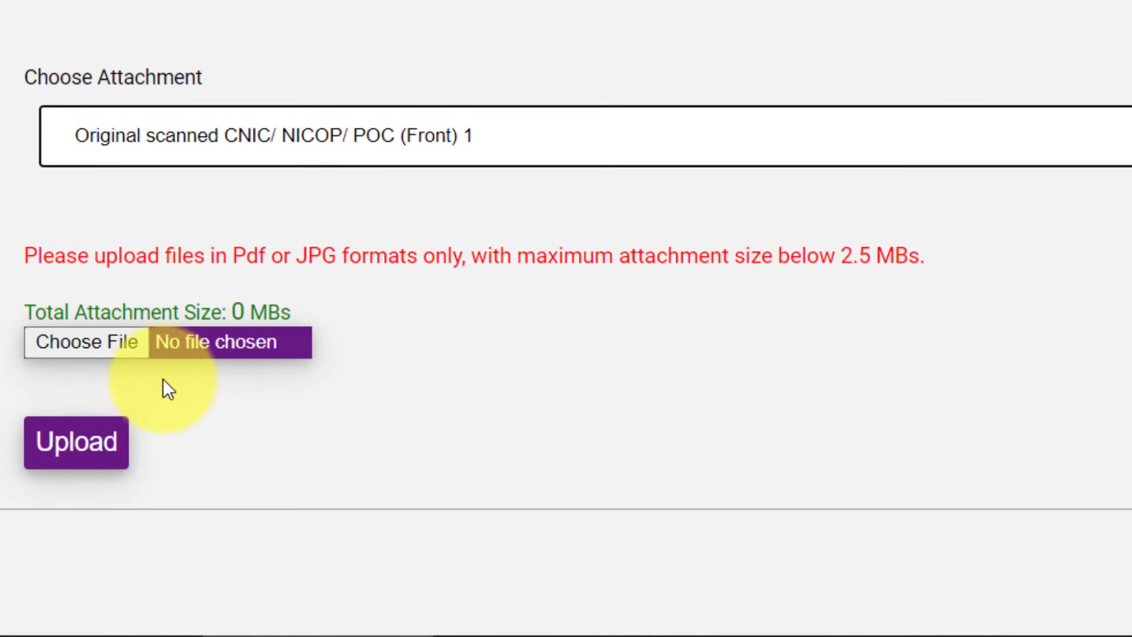
- Upload the image file Edited.jpg for the CNIC/NICOP/POC front attachment and confirm the submission
left_click(116, 345)
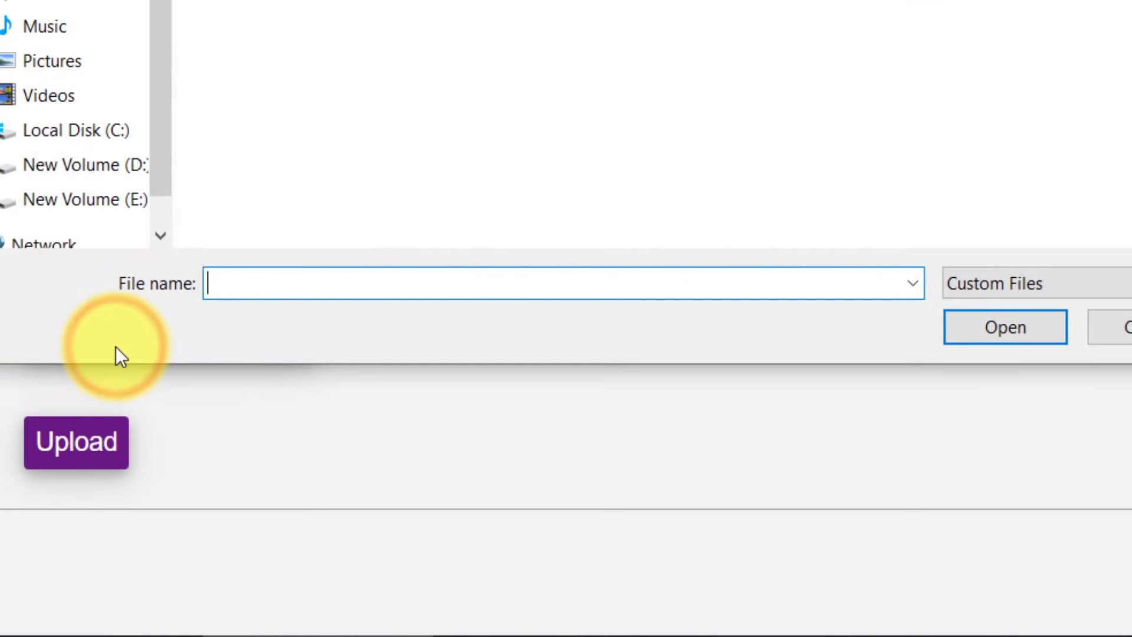
left_click(92, 4)
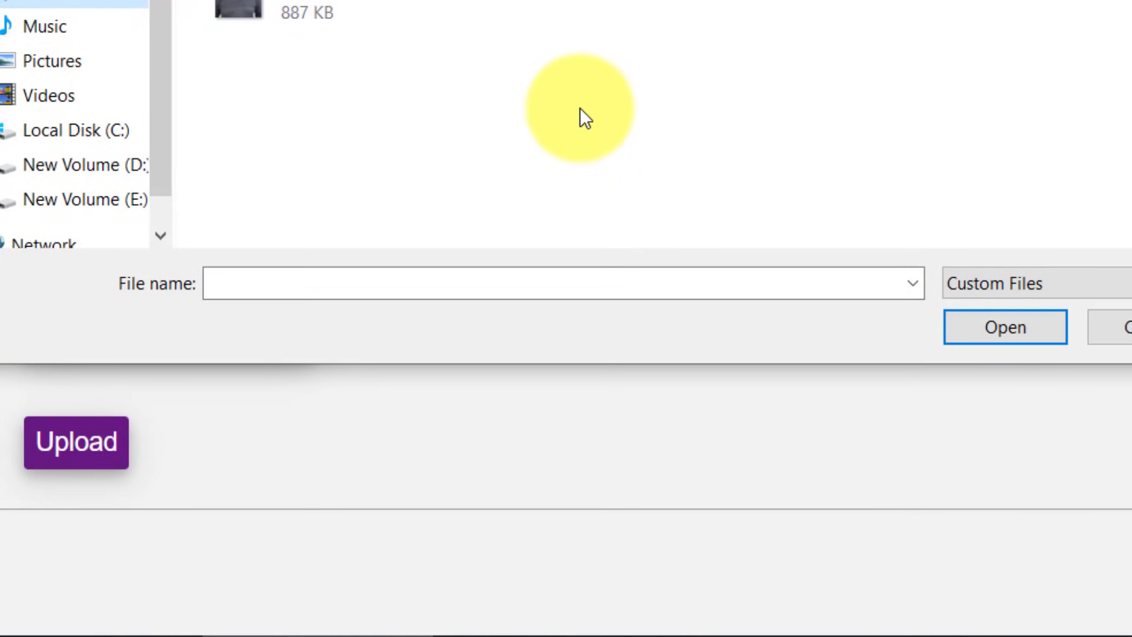
left_click(239, 9)
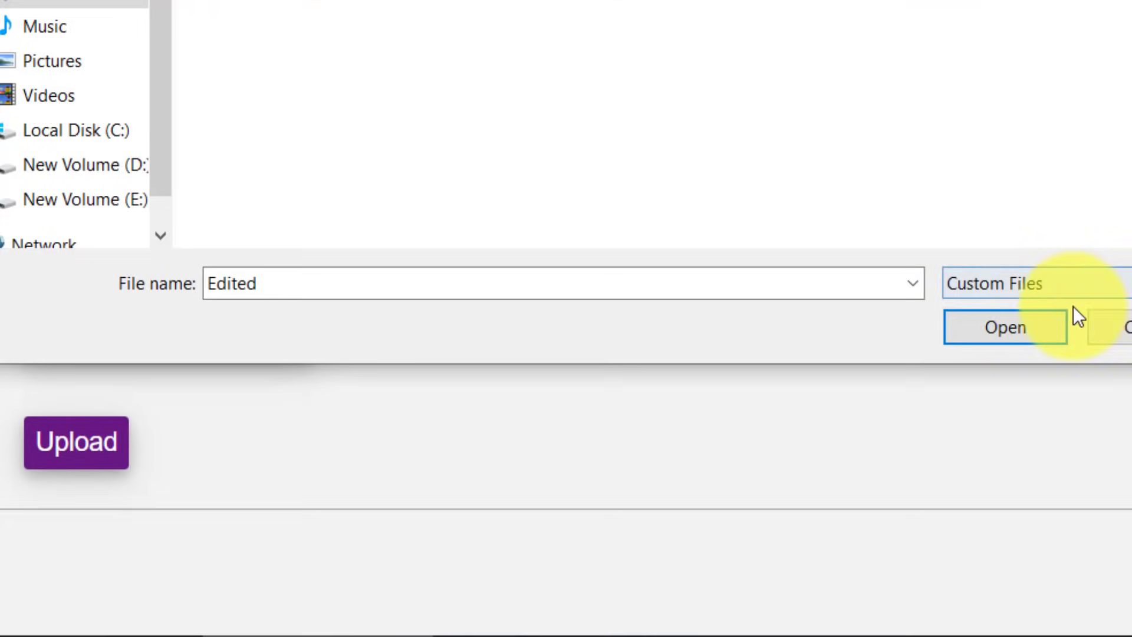
left_click(1012, 324)
left_click(65, 449)
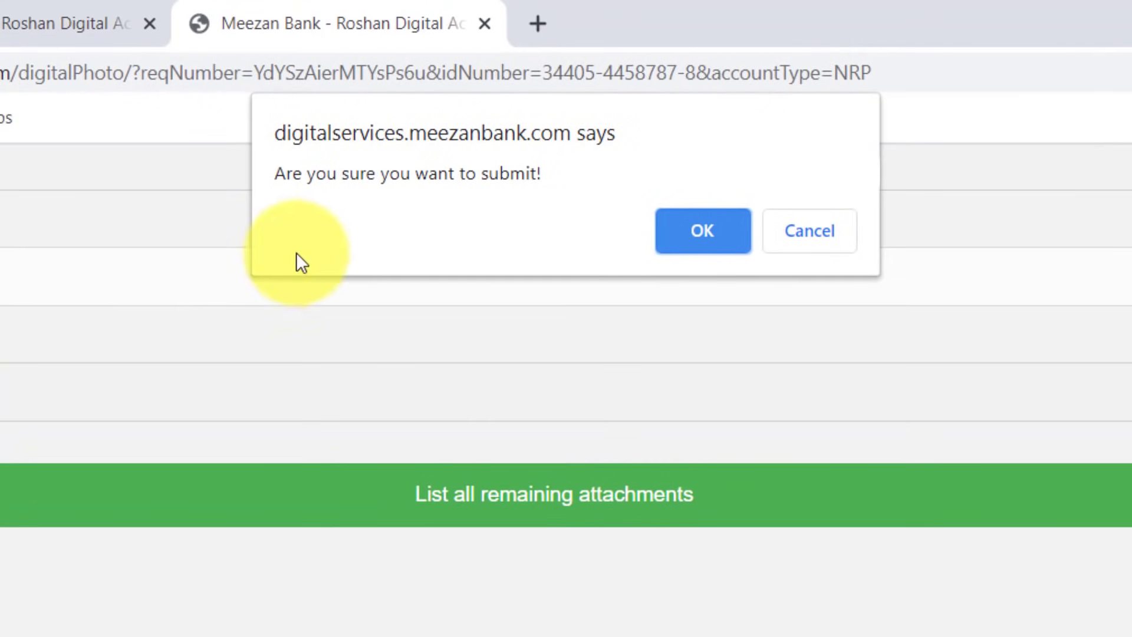
left_click(704, 231)
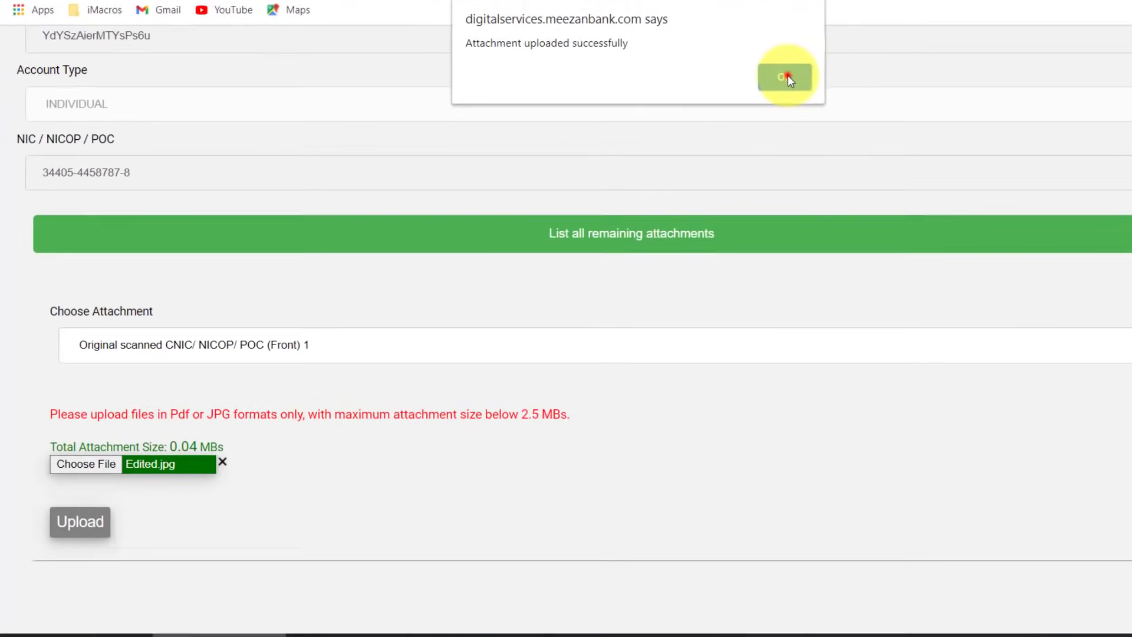
left_click(696, 121)
- Upload Edited.jpg as the "Original scanned CNIC/ NICOP/ POC (Back) 1" attachment and confirm the submission
left_click(275, 370)
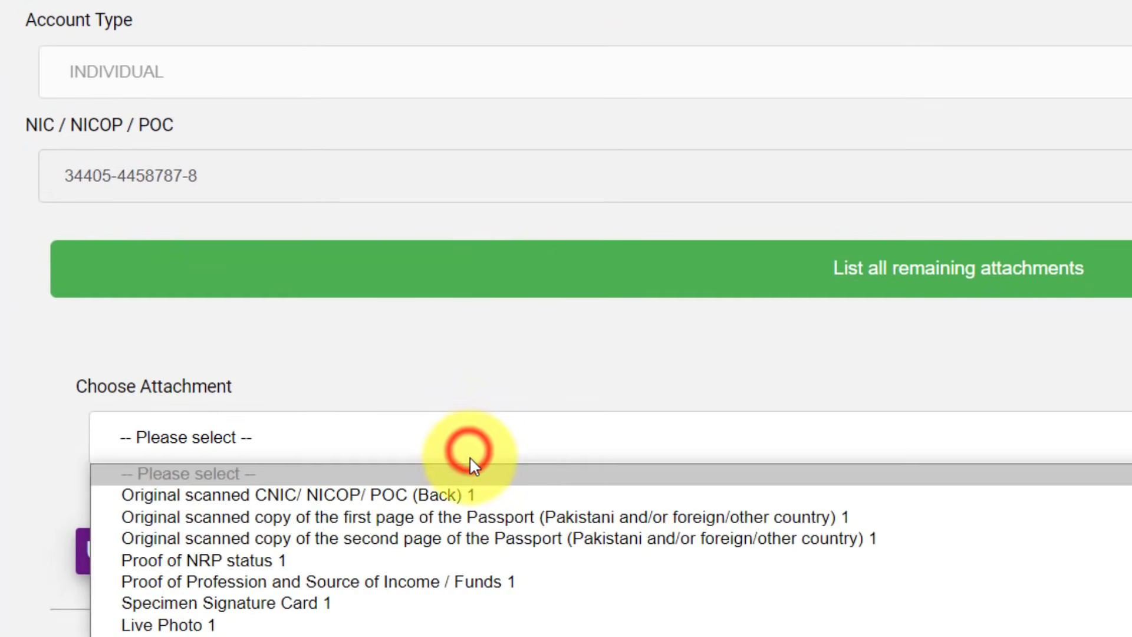
left_click(450, 495)
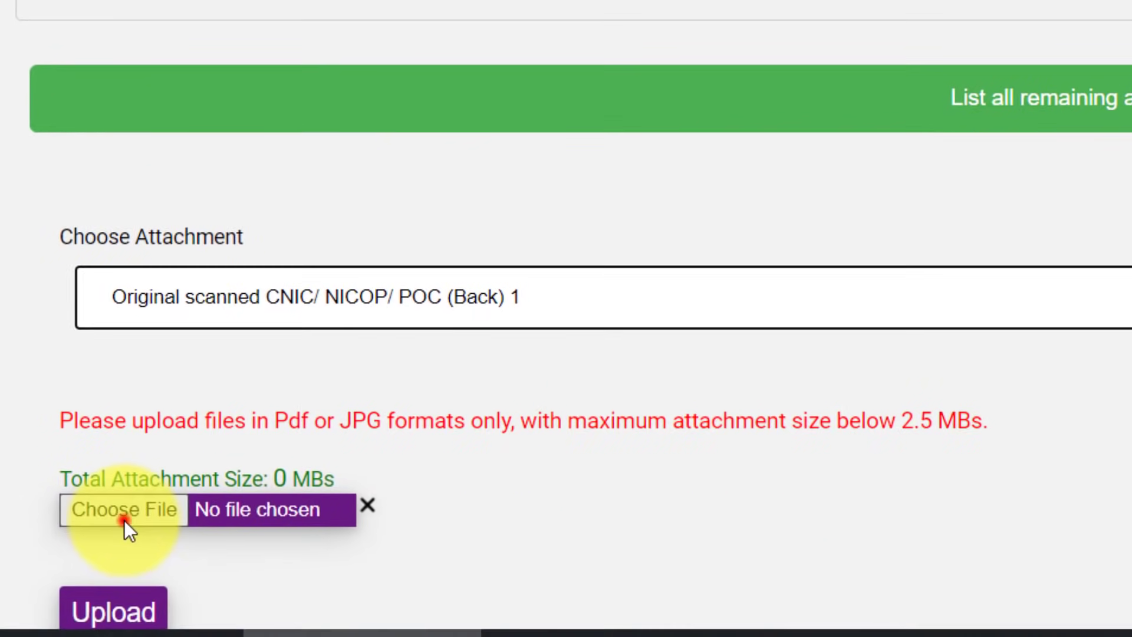
left_click(133, 589)
type("Edited")
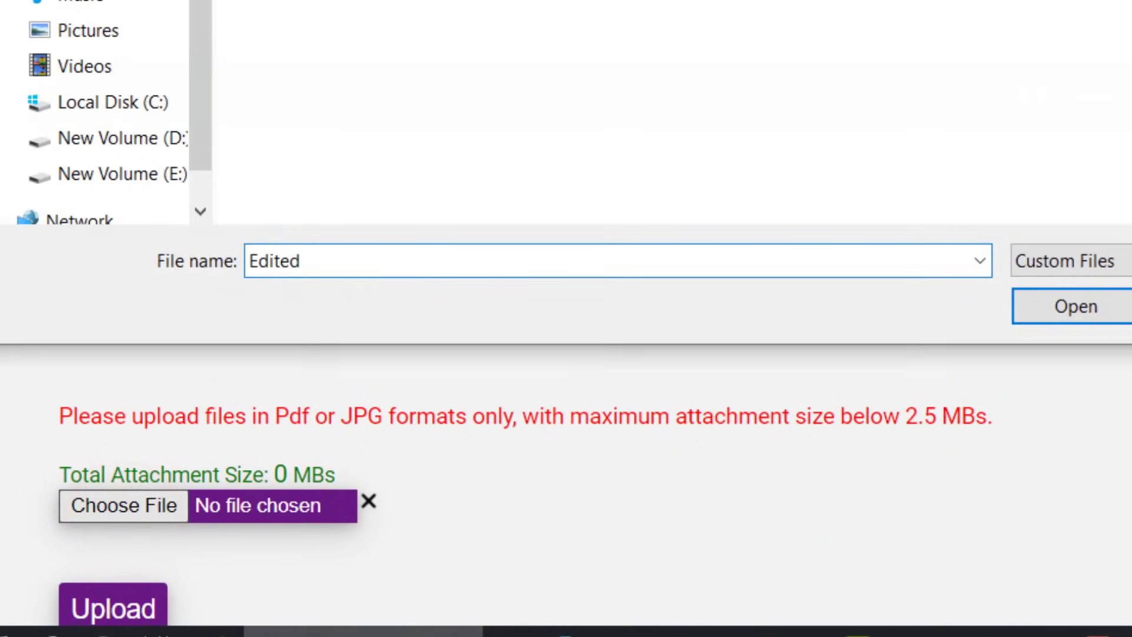
key("Return")
left_click(114, 608)
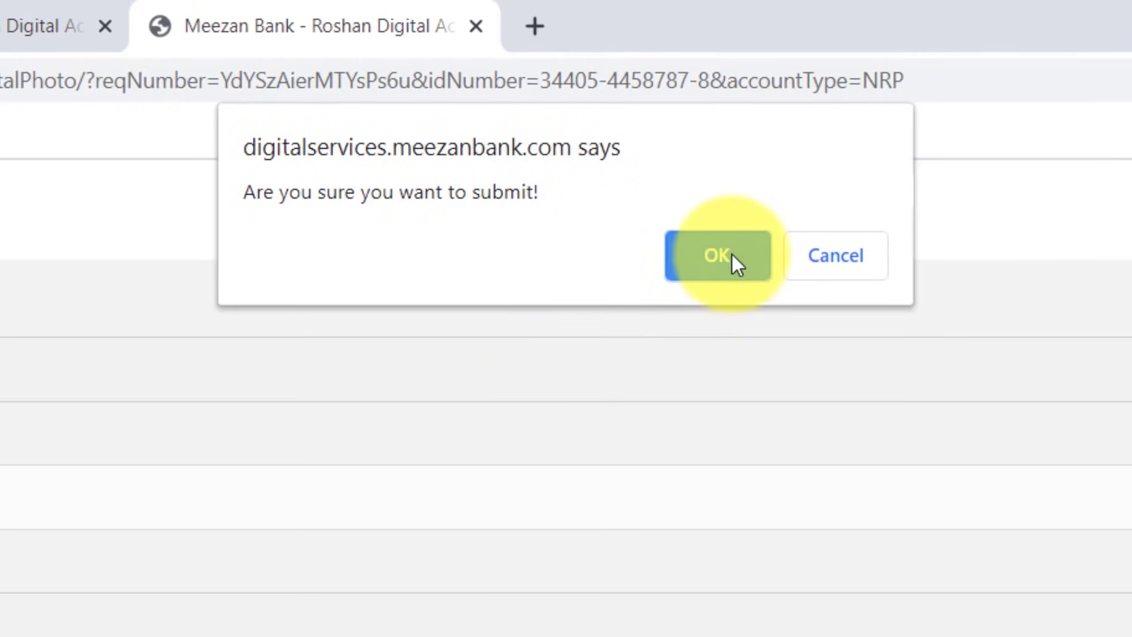
left_click(732, 254)
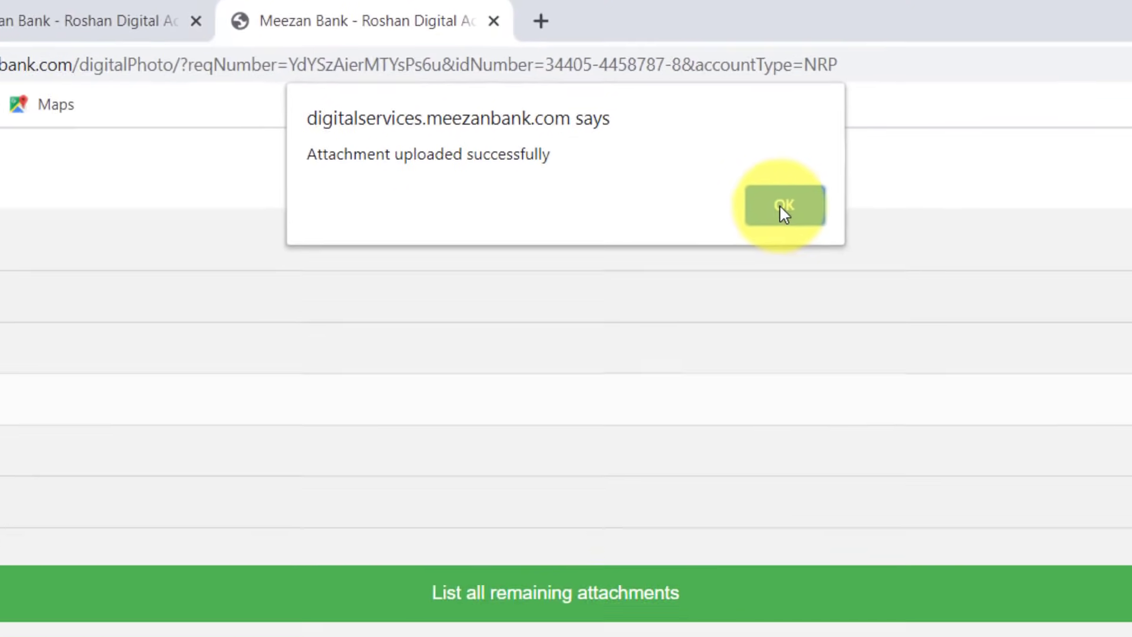
left_click(807, 270)
- Upload Edited.jpg as the "Original scanned copy of the first page of the Passport" attachment
left_click(307, 460)
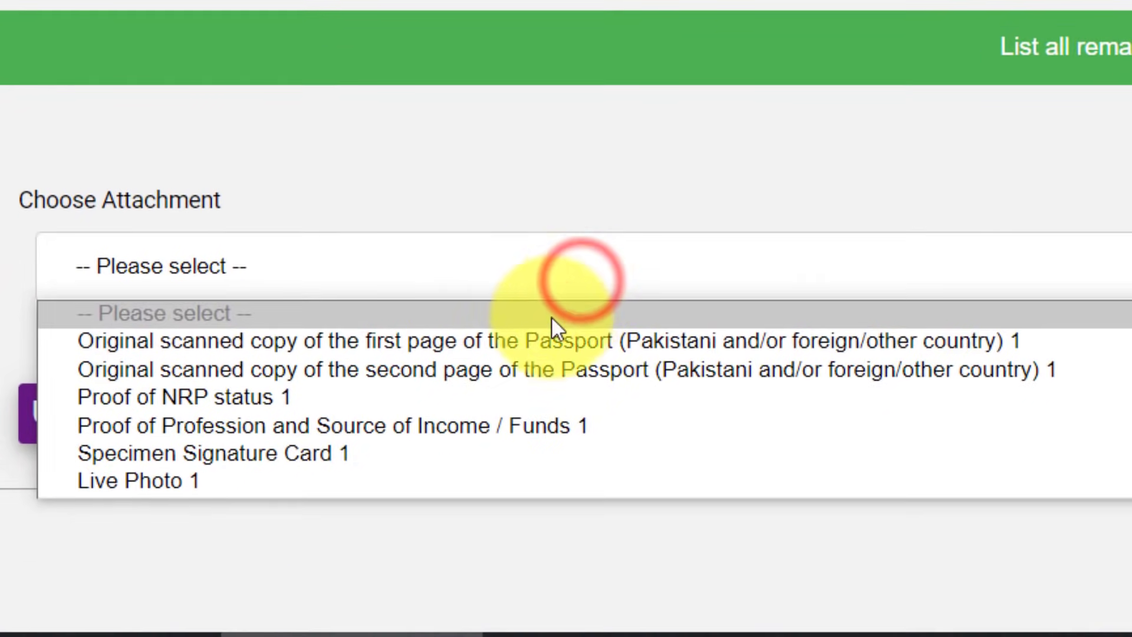
left_click(518, 345)
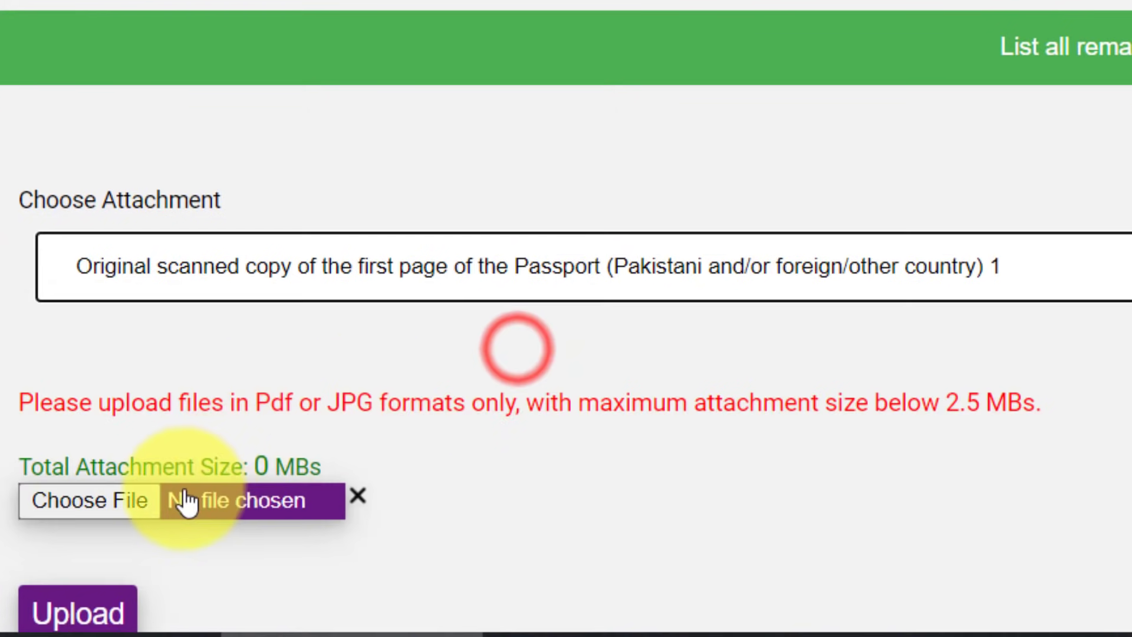
left_click(92, 500)
type("Edited")
key("Return")
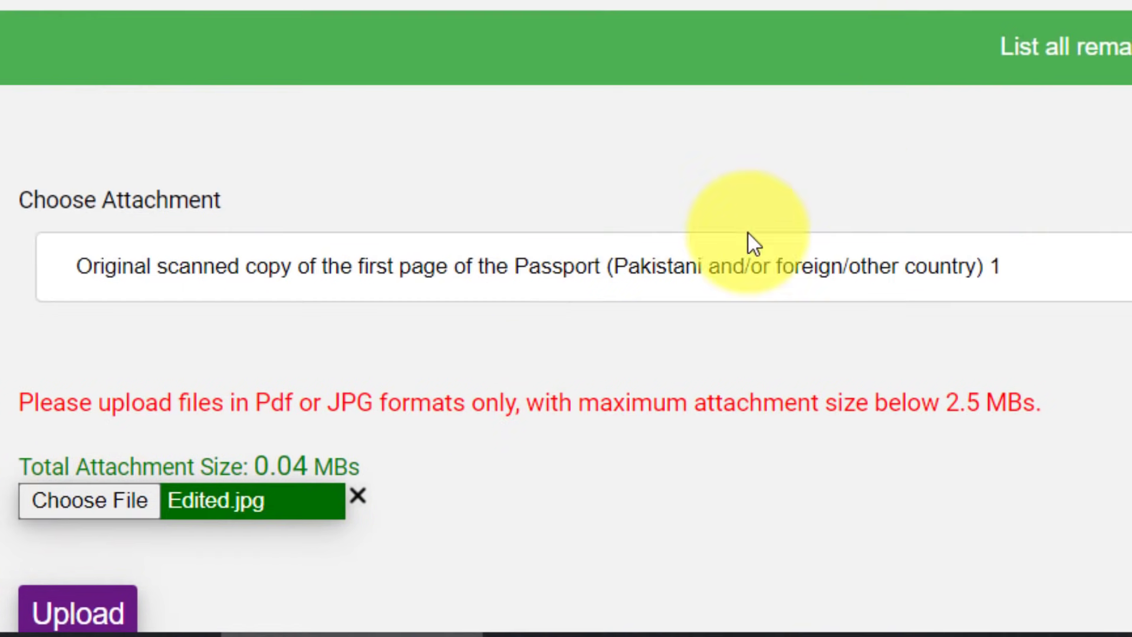
left_click(71, 604)
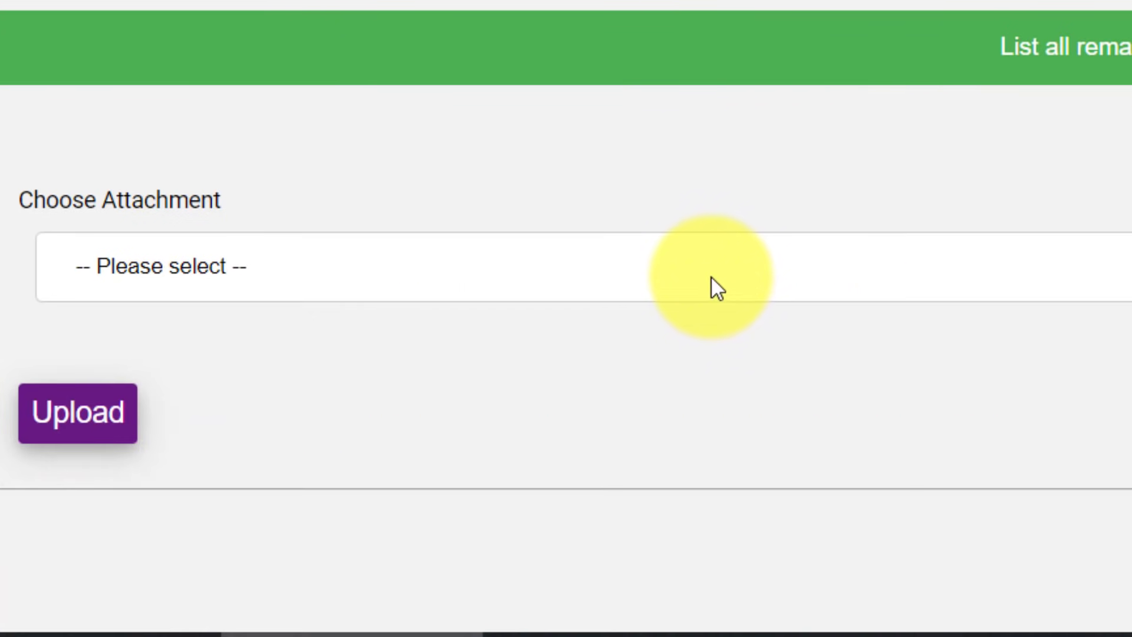
- Upload Edited.jpg as the "Original scanned copy of the second page of the Passport" attachment
left_click(711, 277)
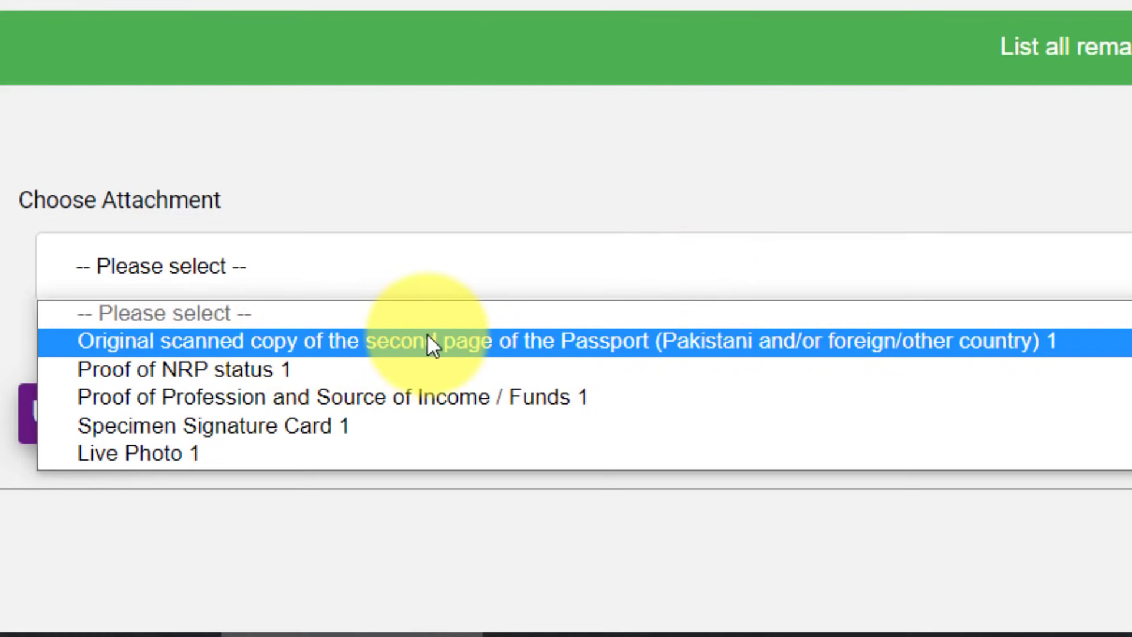
left_click(427, 334)
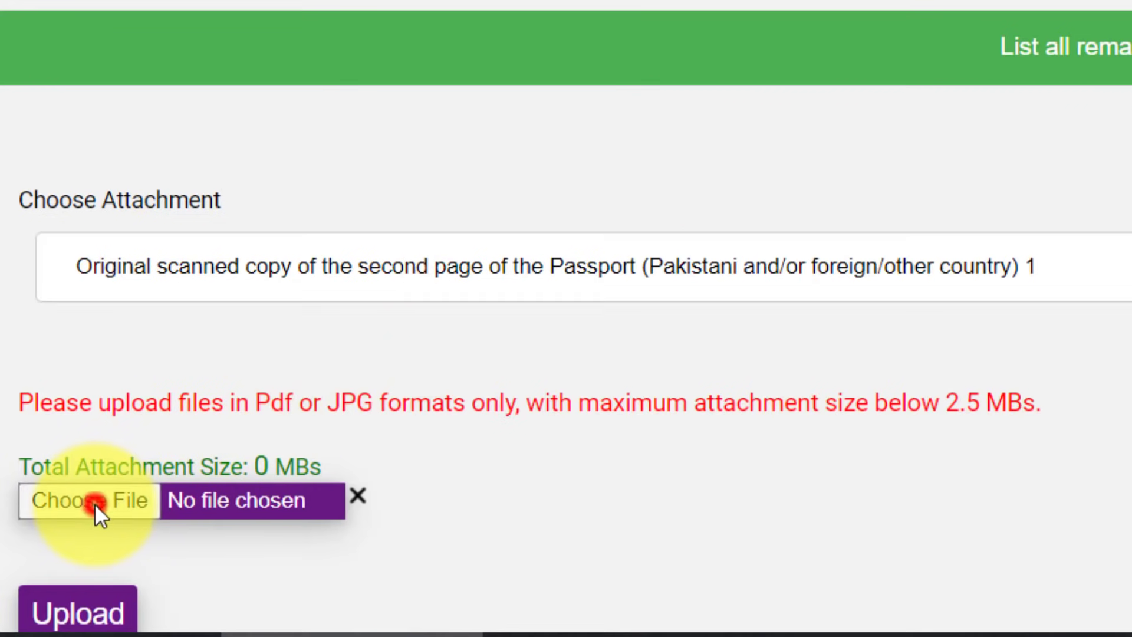
left_click(95, 503)
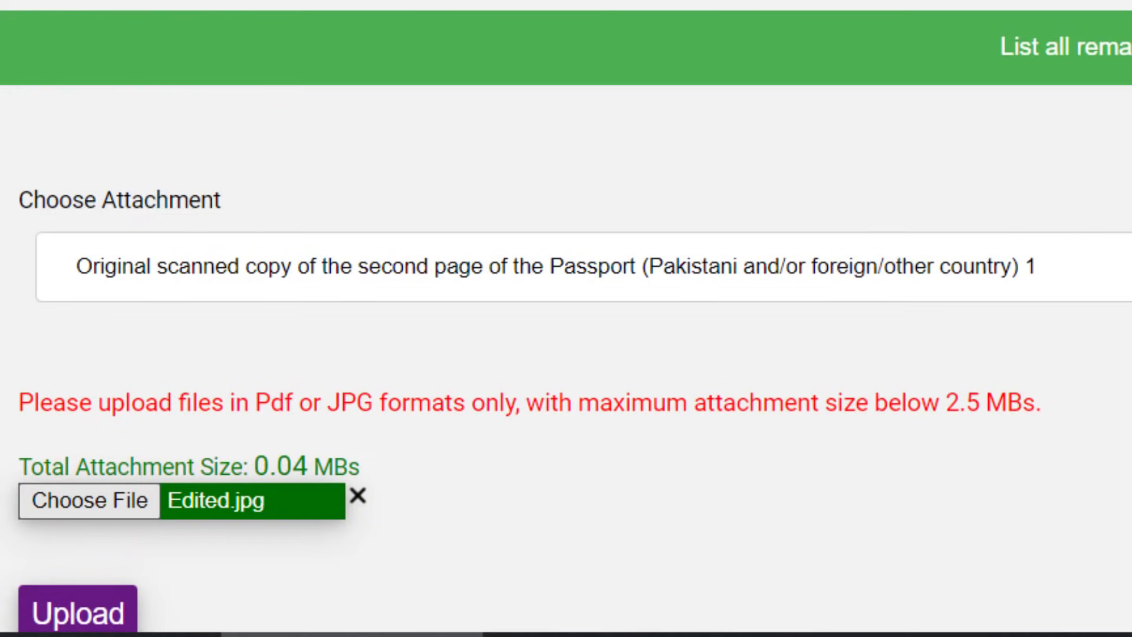
left_click(109, 610)
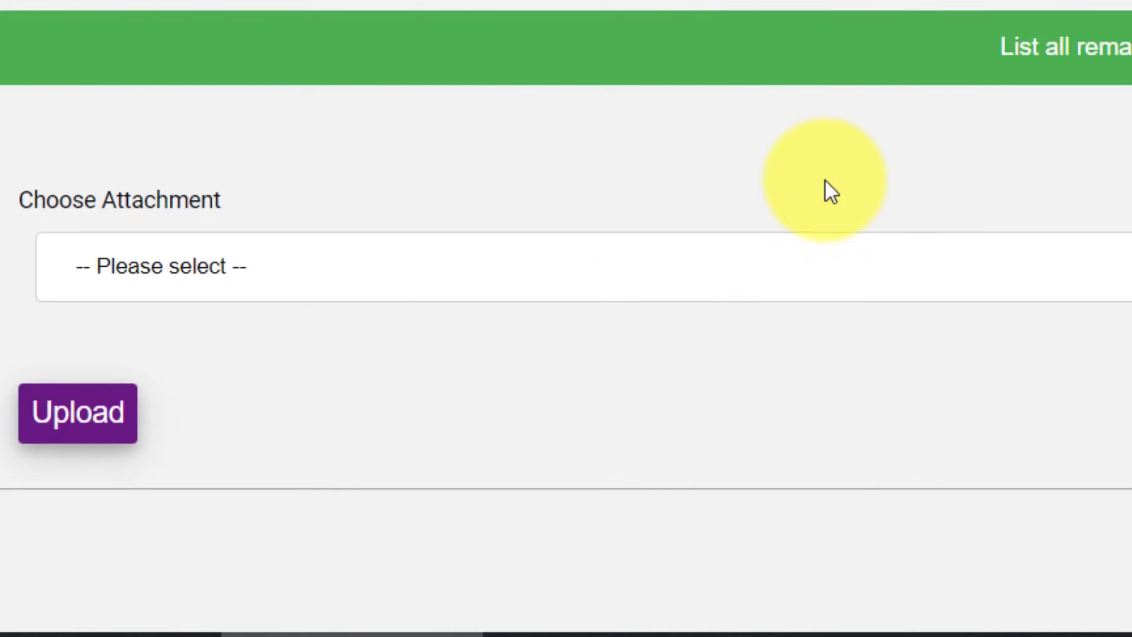
- Upload Edited.jpg as the "Proof of NRP status 1" attachment
left_click(756, 263)
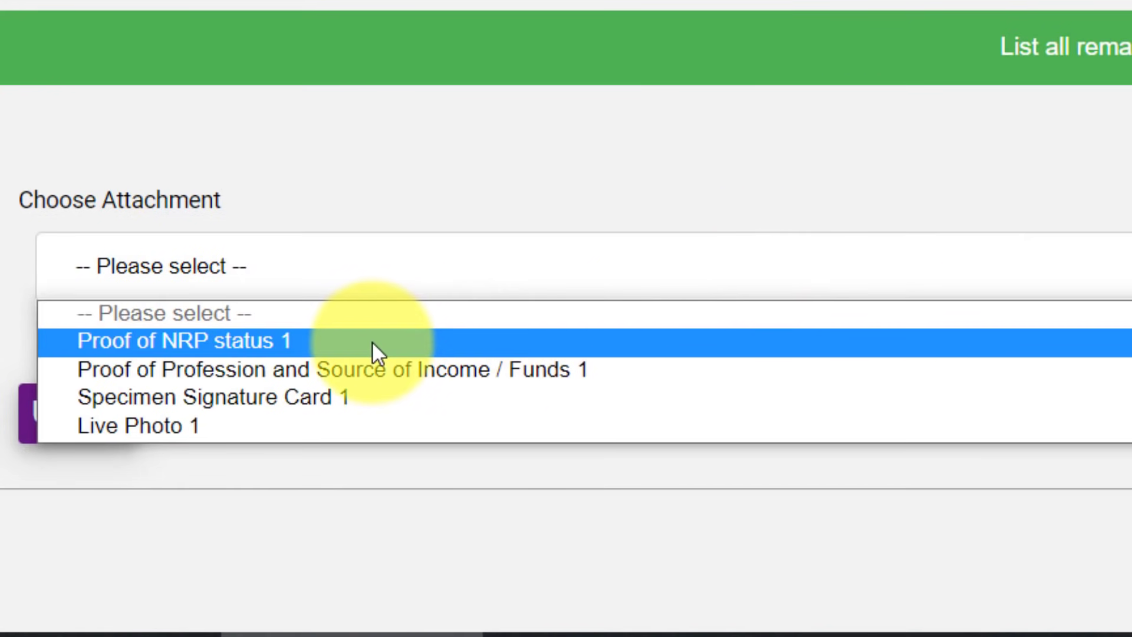
left_click(373, 340)
left_click(89, 508)
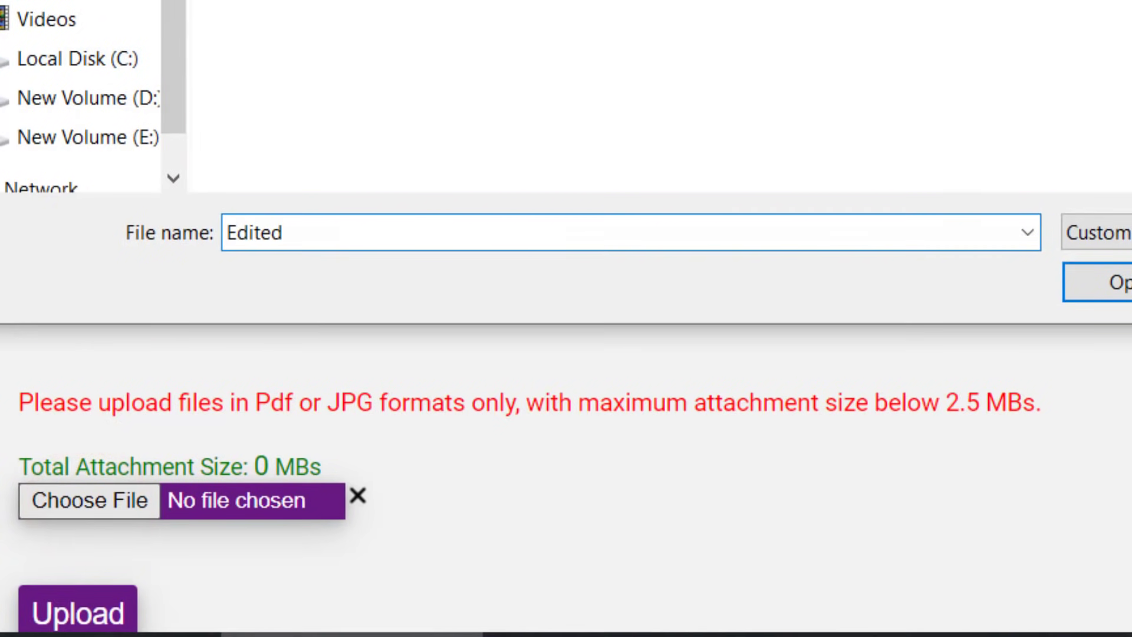
key("Return")
left_click(101, 598)
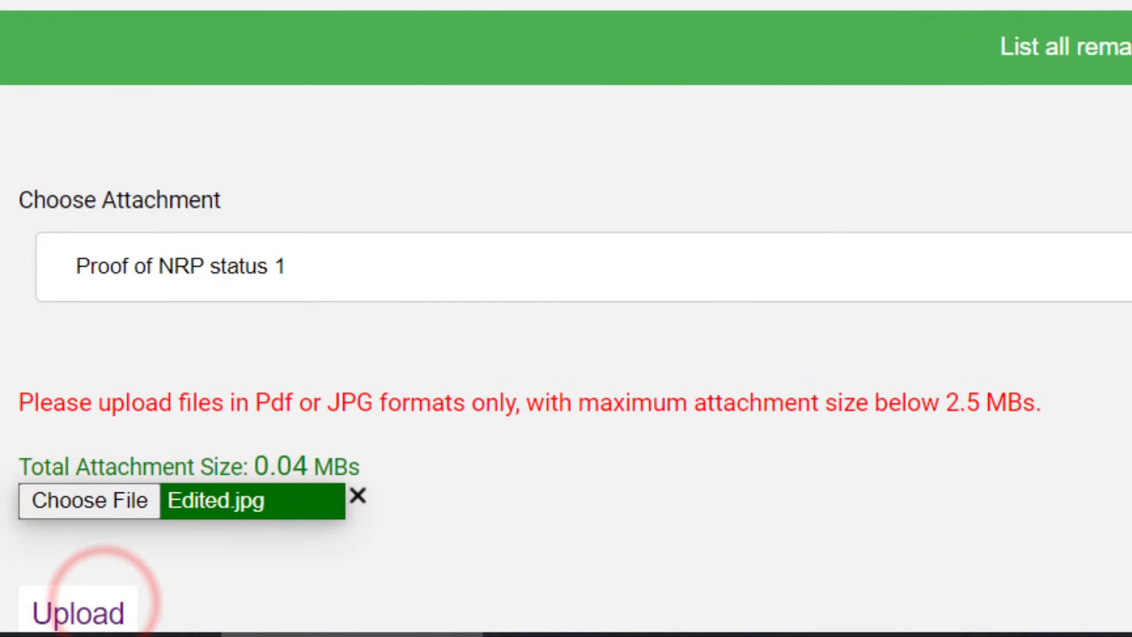
- Upload Edited.jpg as the "Proof of Profession and Source of Income / Funds 1" attachment
left_click(437, 267)
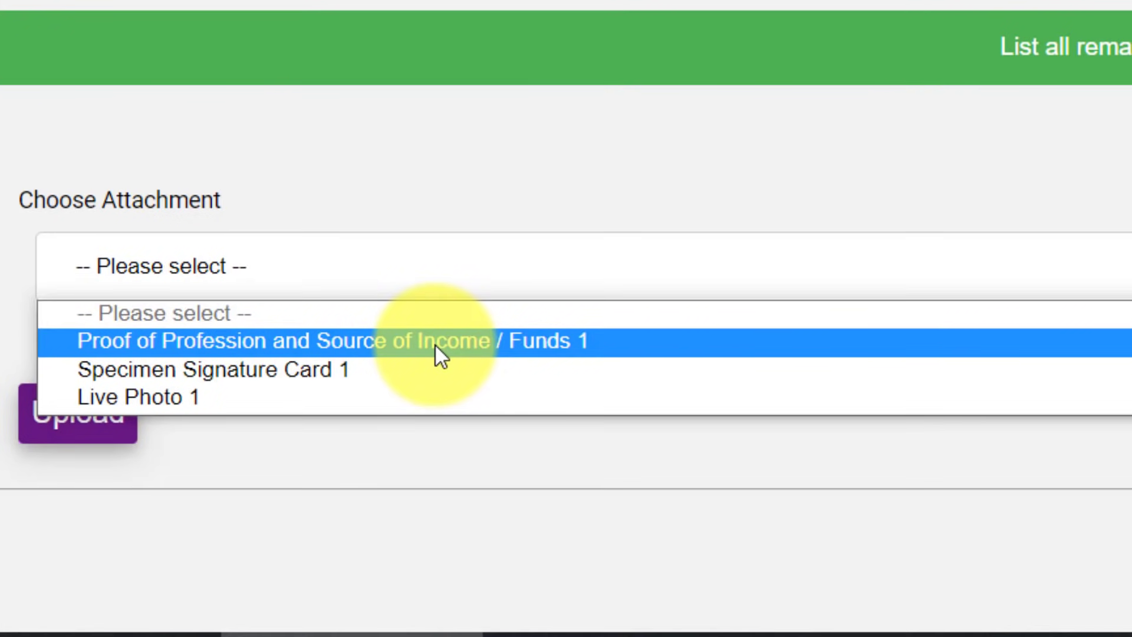
left_click(434, 344)
scroll(434, 345, "down", 2)
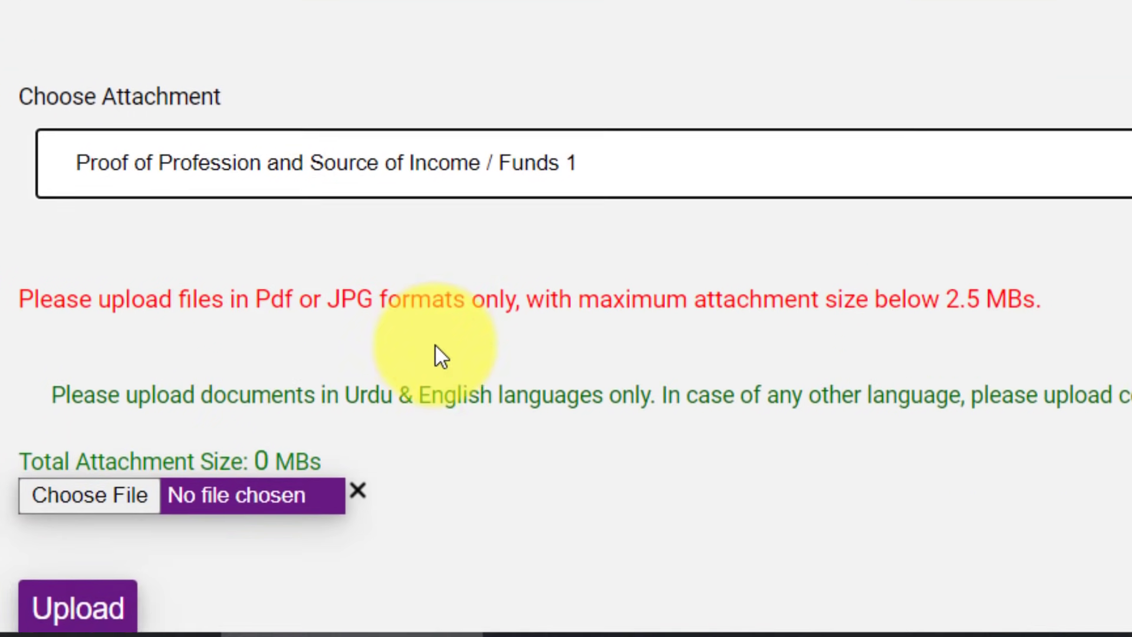
scroll(435, 347, "down", 1)
left_click(99, 442)
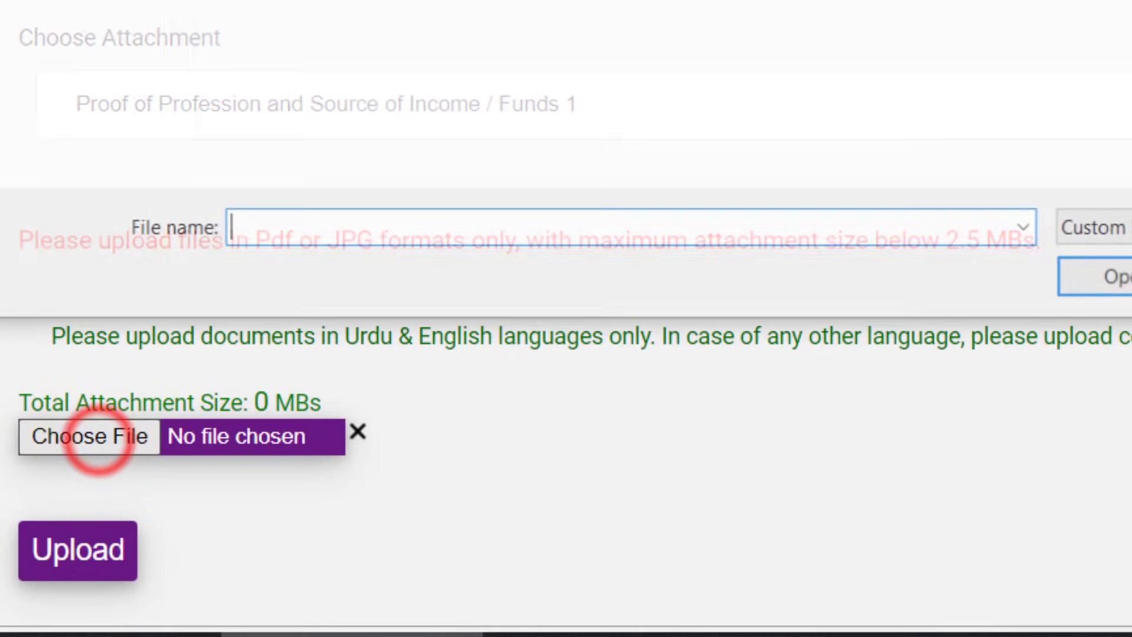
double_click(599, 12)
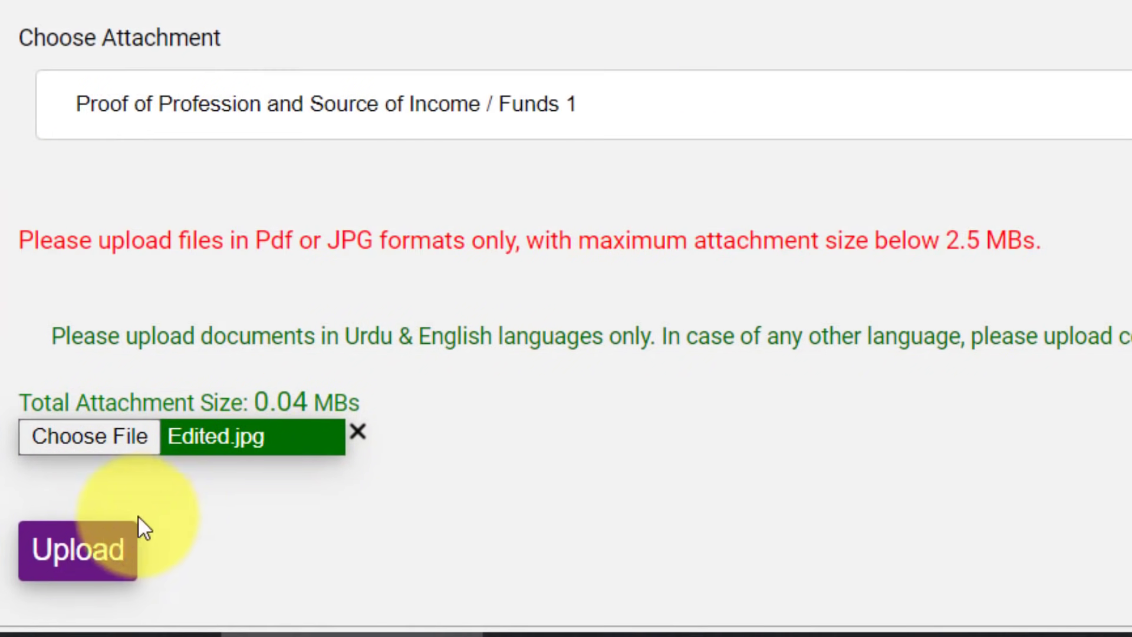
left_click(59, 541)
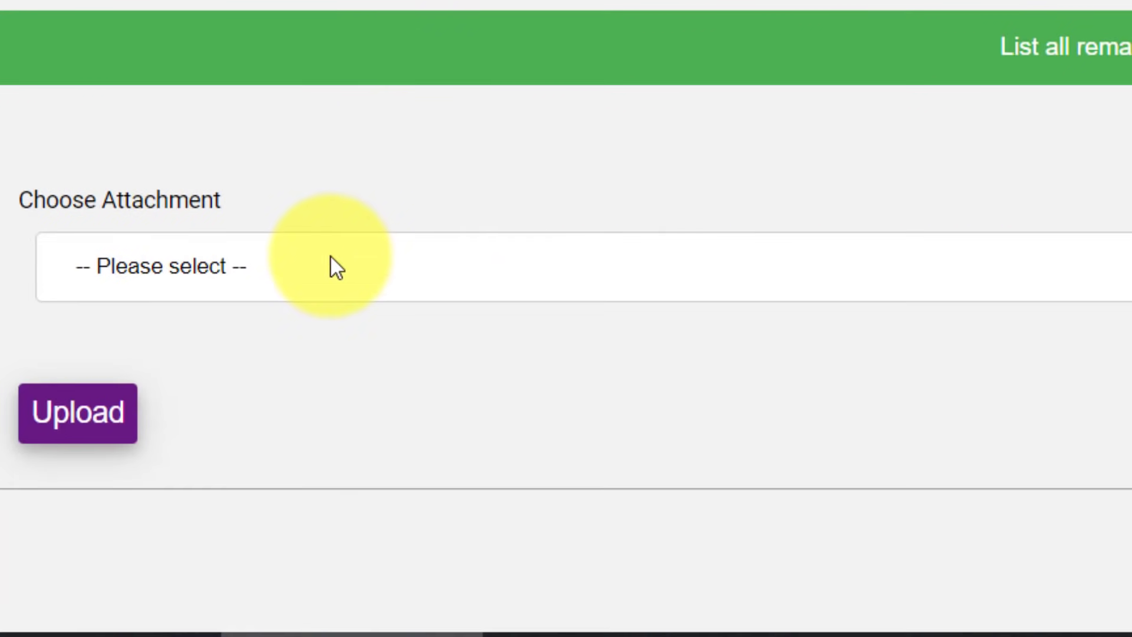
- Choose "Specimen Signature Card 1" as the attachment and open its downloadable signature card form
left_click(331, 255)
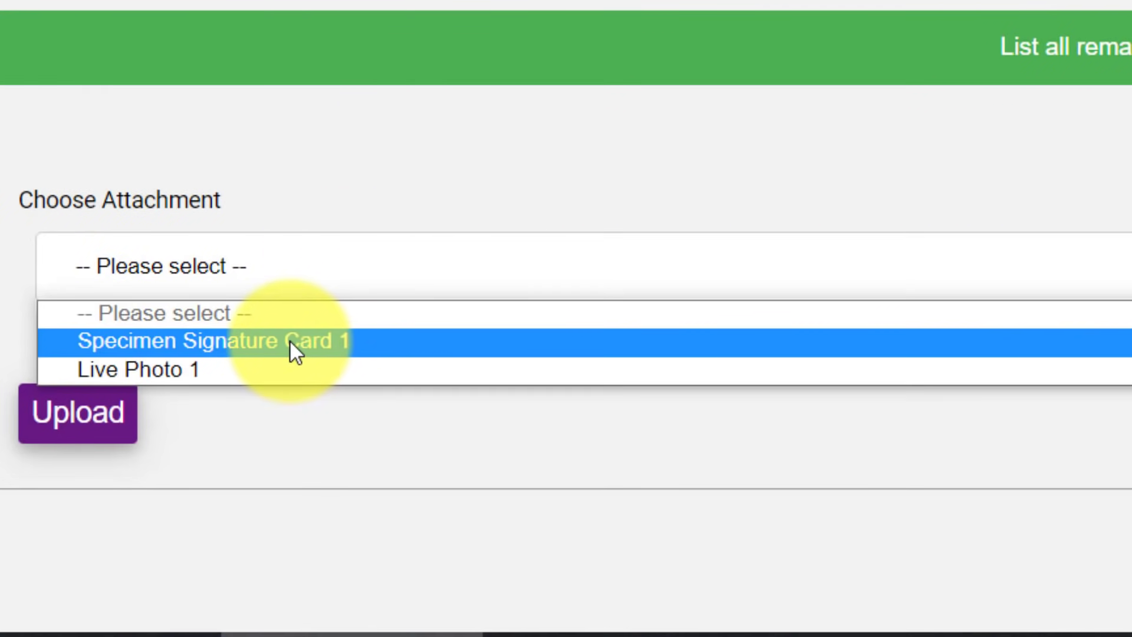
left_click(289, 339)
scroll(267, 137, "down", 2)
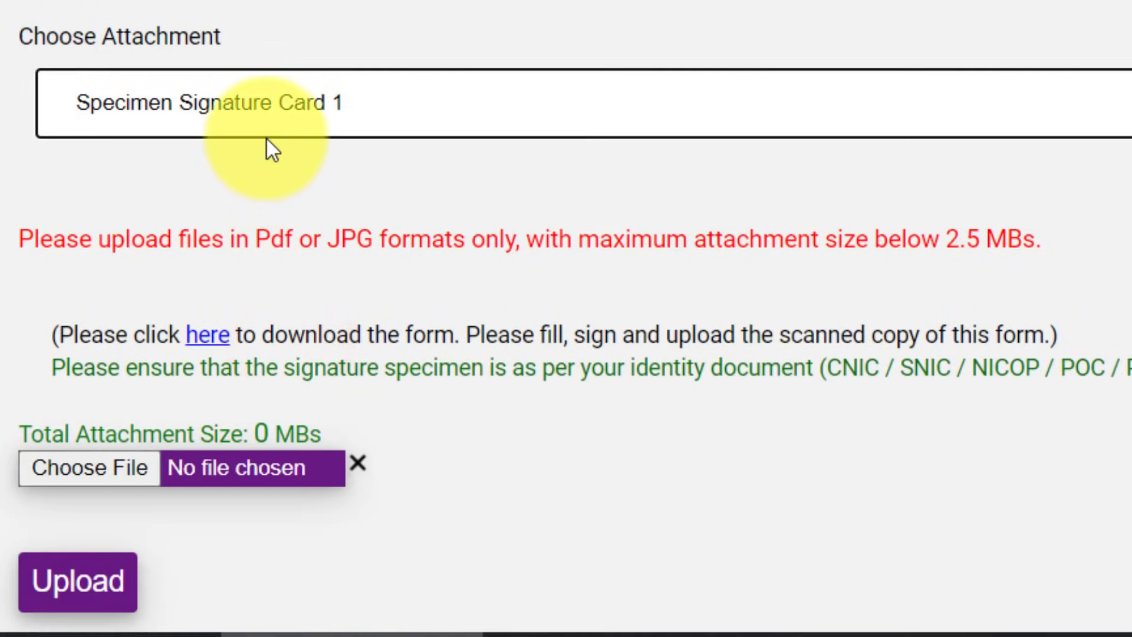
left_click(215, 335)
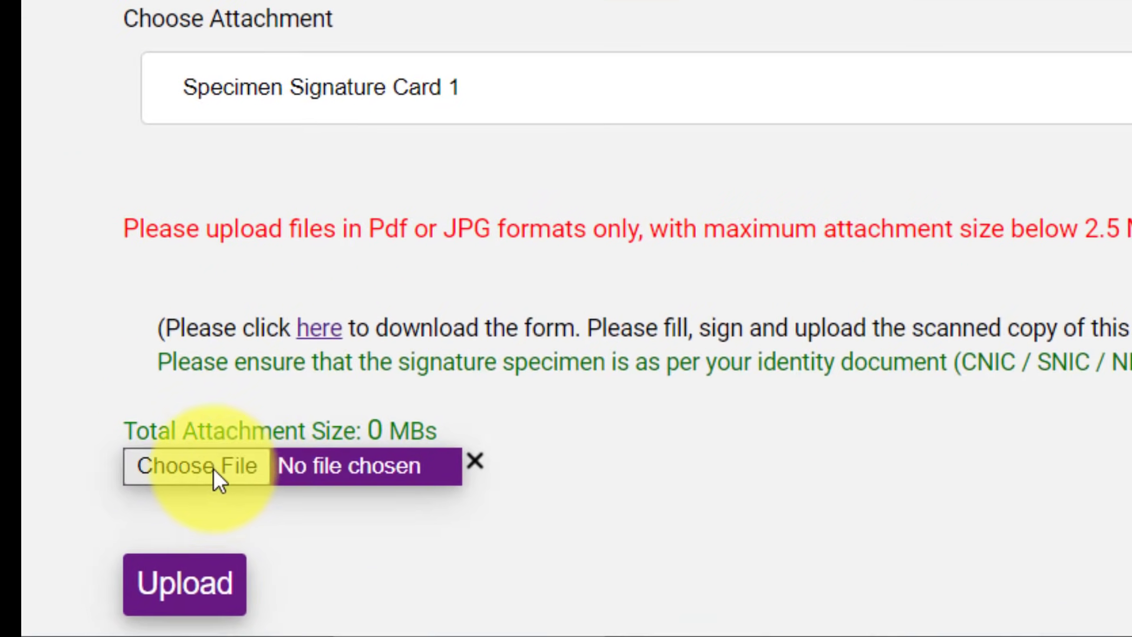
- Upload Edited.jpg for the specimen signature card and dismiss the upload message
left_click(213, 469)
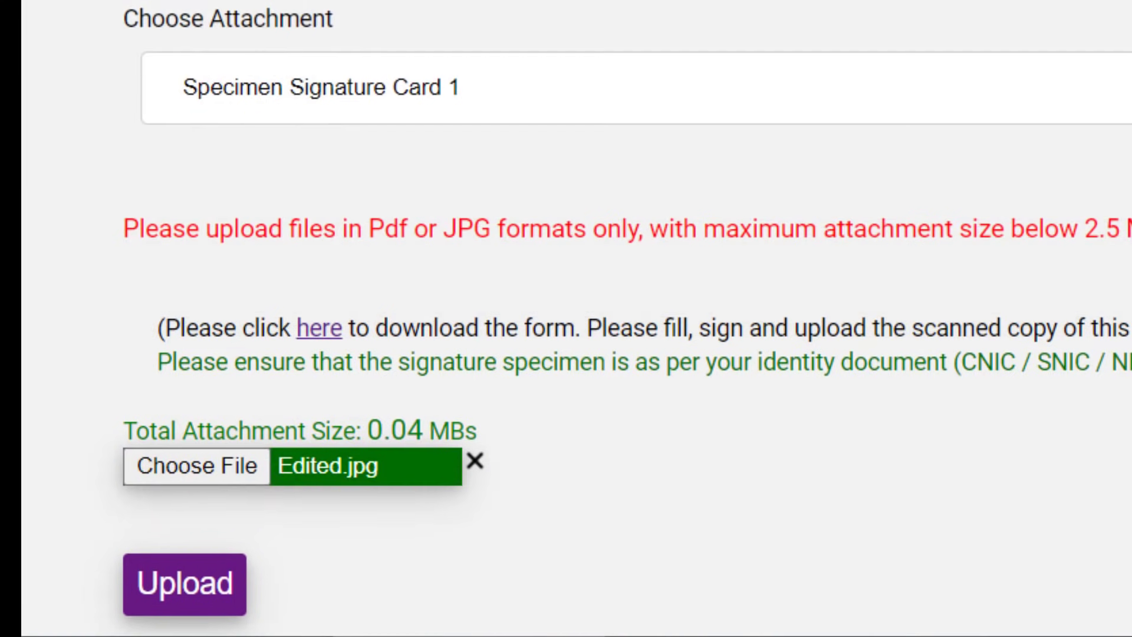
left_click(172, 576)
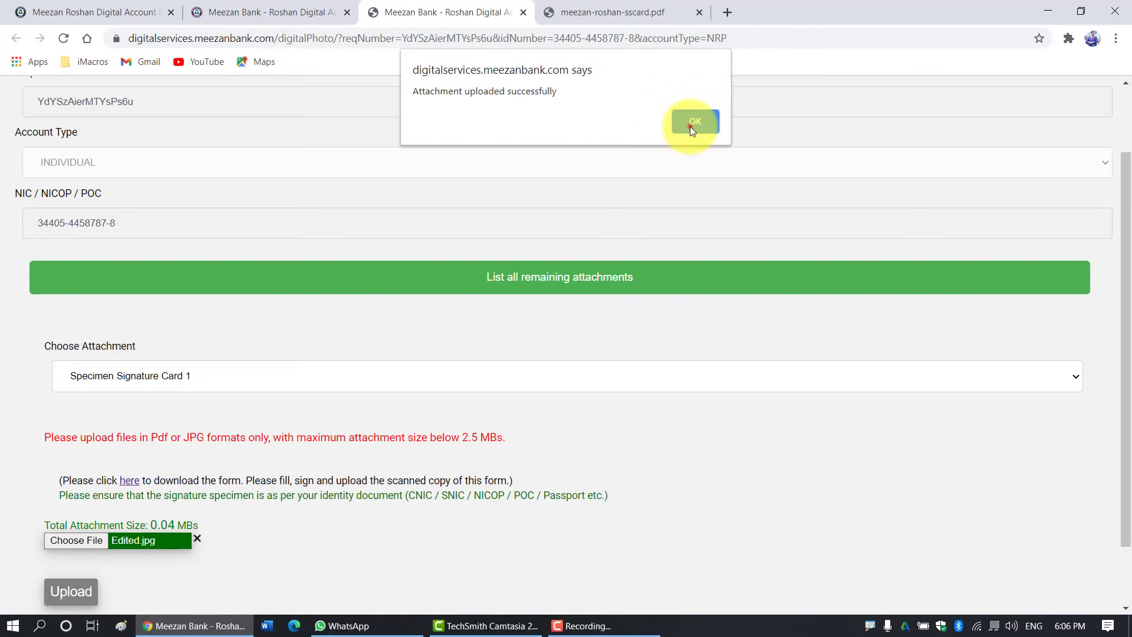
left_click(693, 122)
- Choose "Live Photo 1" as the attachment and capture a photo with the camera
left_click(277, 412)
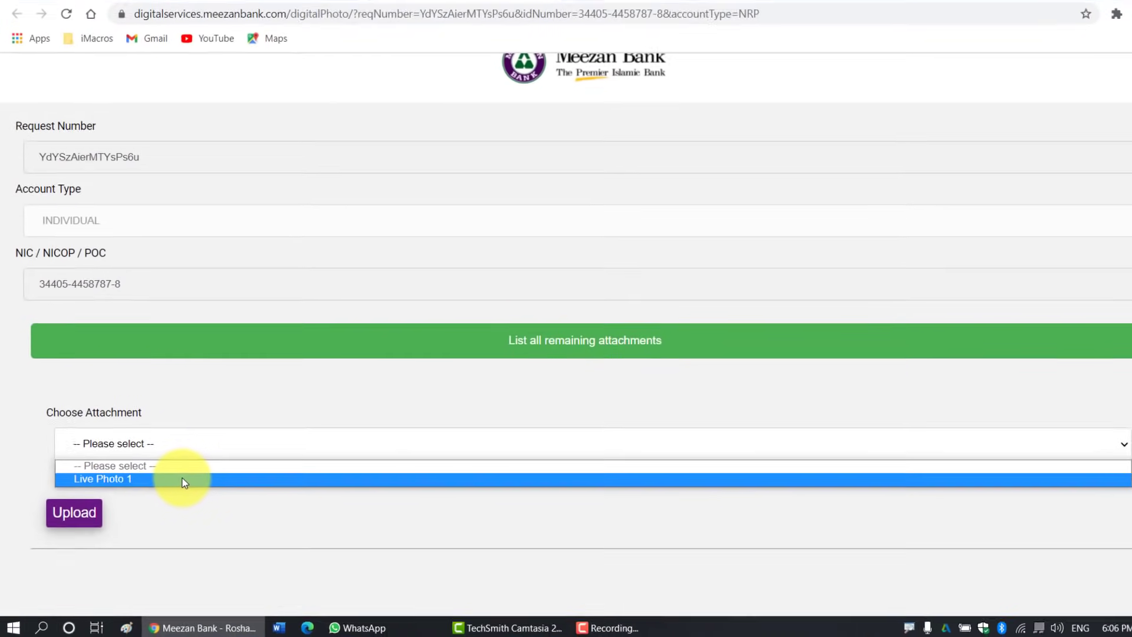
left_click(315, 404)
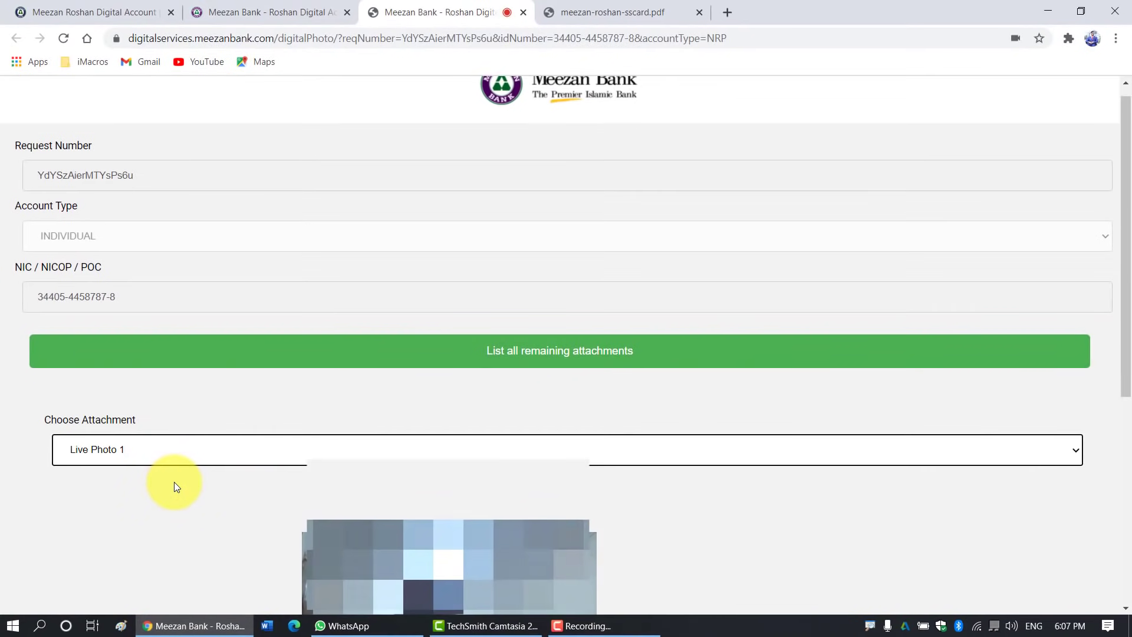
scroll(175, 482, "down", 3)
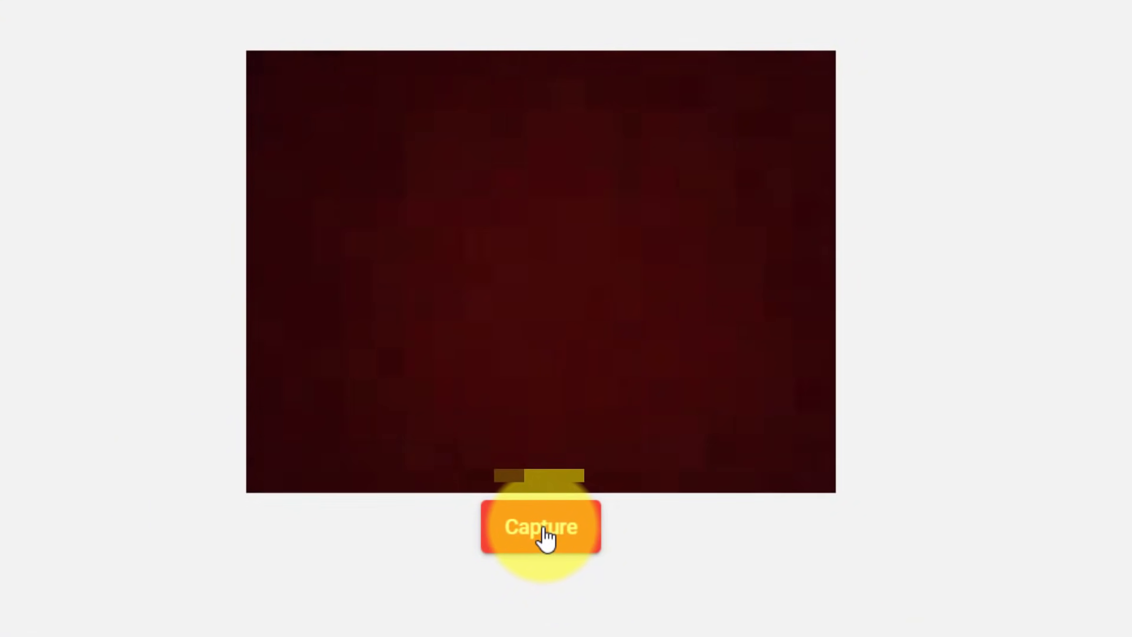
left_click(543, 527)
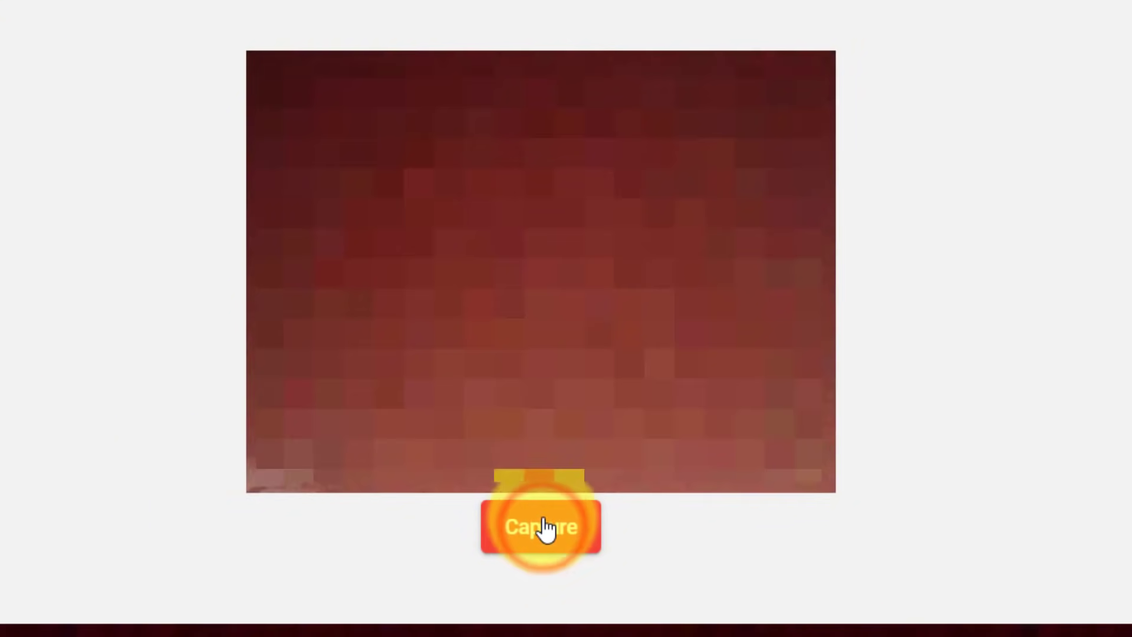
- Submit the captured live photo, confirm the submission and dismiss the resulting message
scroll(531, 522, "down", 5)
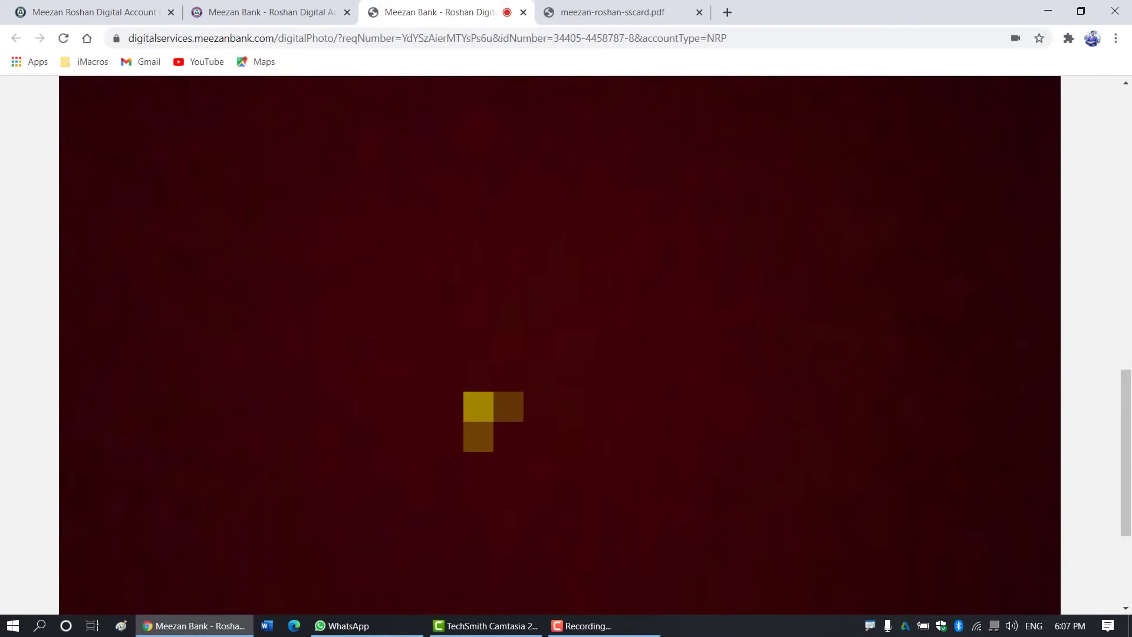
scroll(291, 470, "down", 3)
left_click(63, 513)
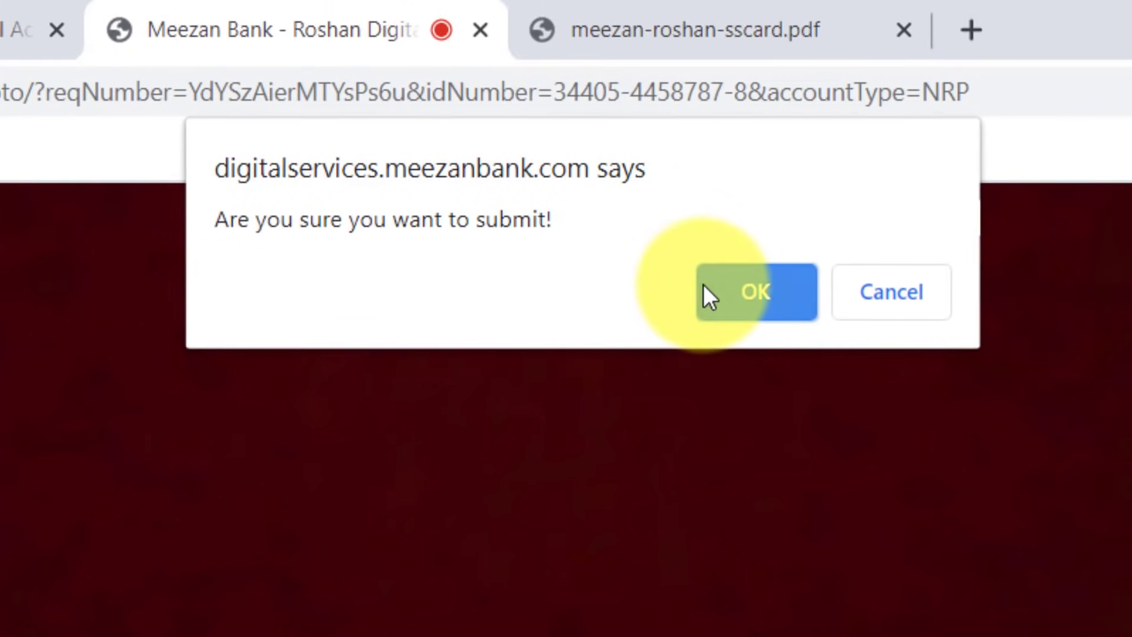
left_click(705, 289)
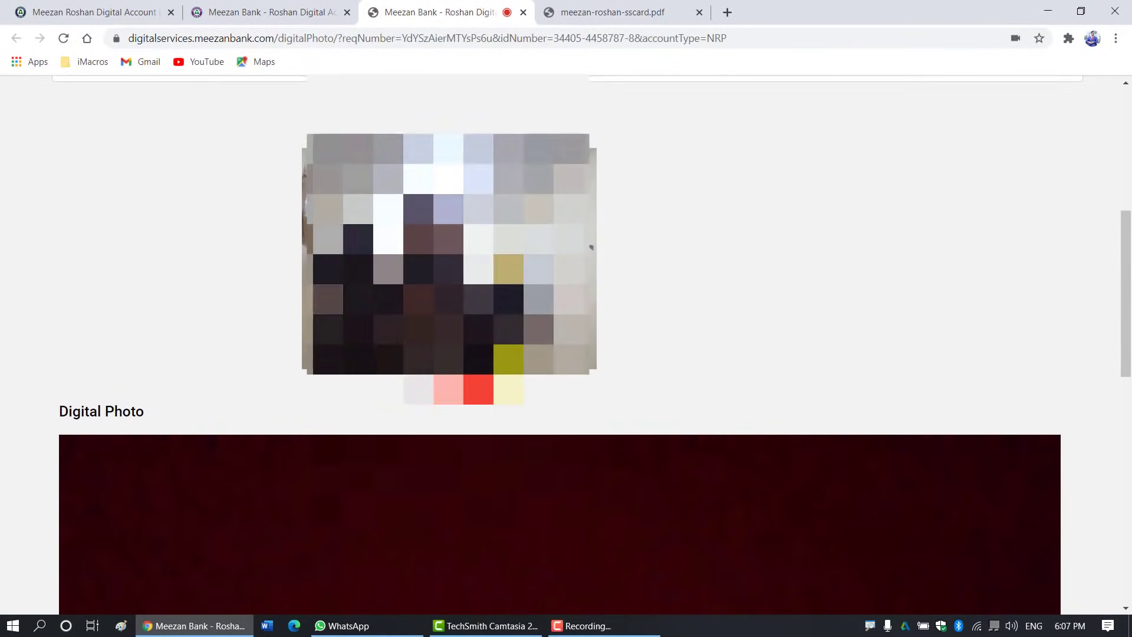
left_click(696, 125)
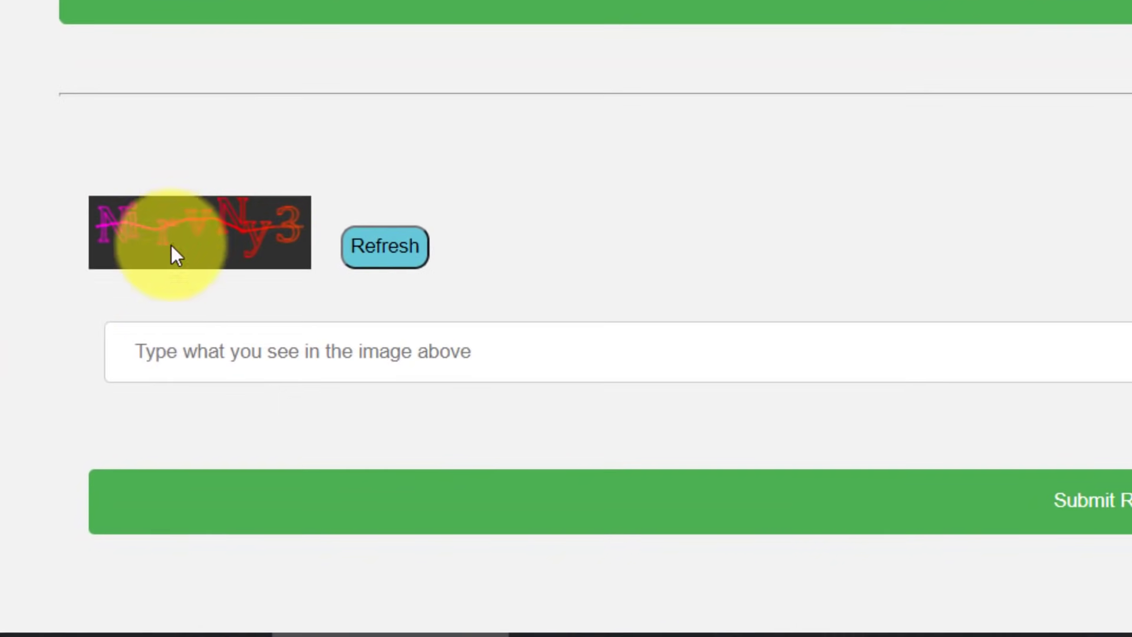
- Enter the captcha code from the image and submit the online account opening request, confirming the submission and closing the resulting message
left_click(212, 360)
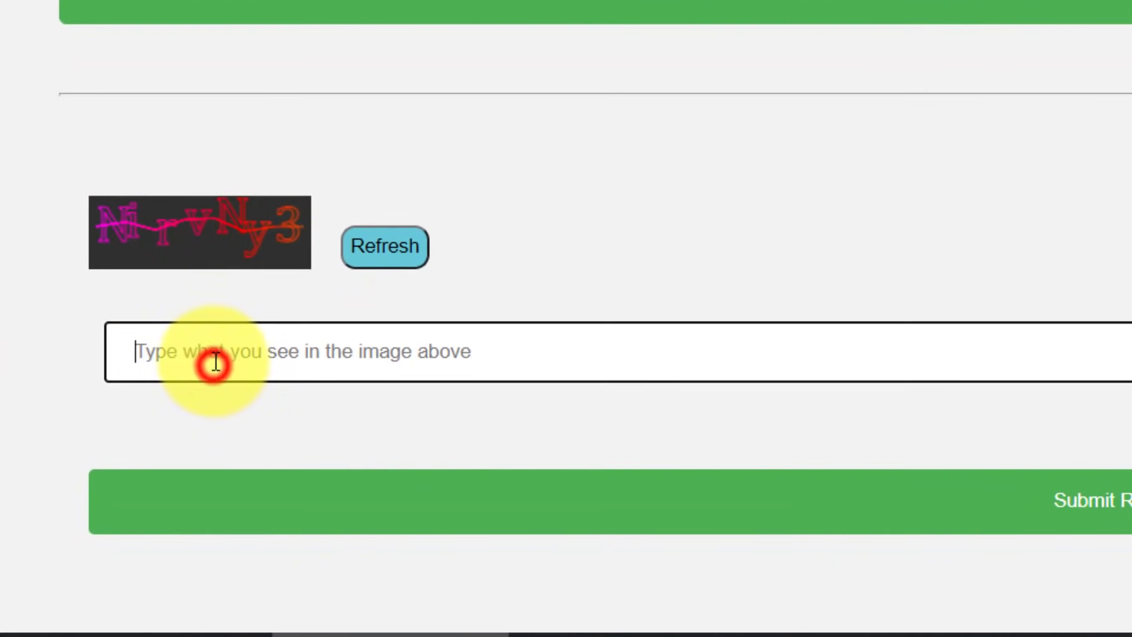
type("NI")
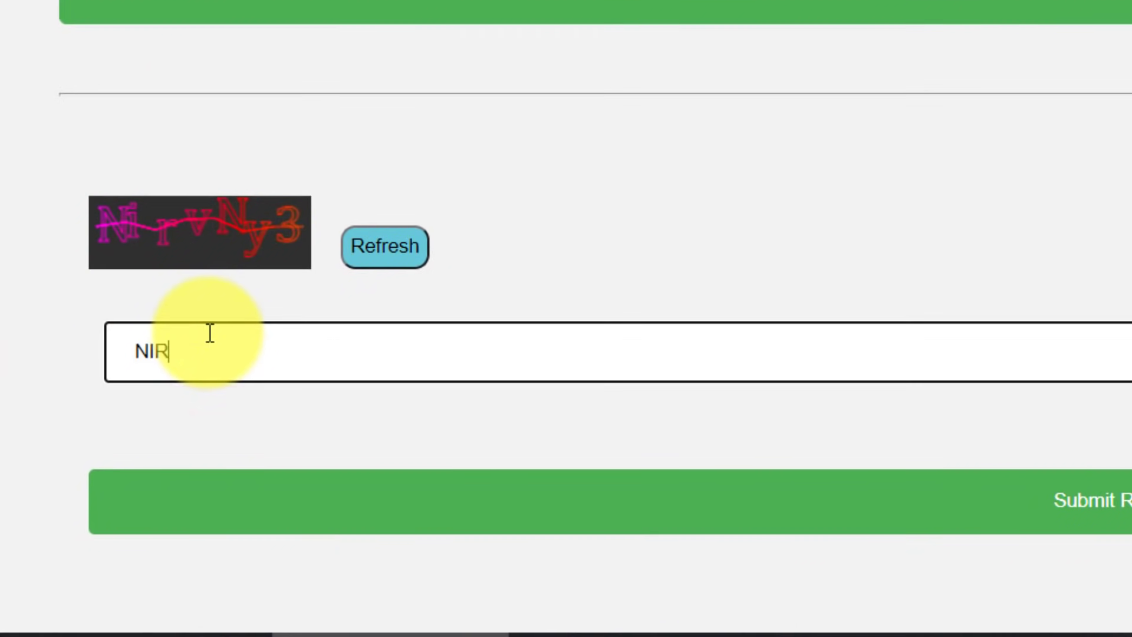
type("rvNy3")
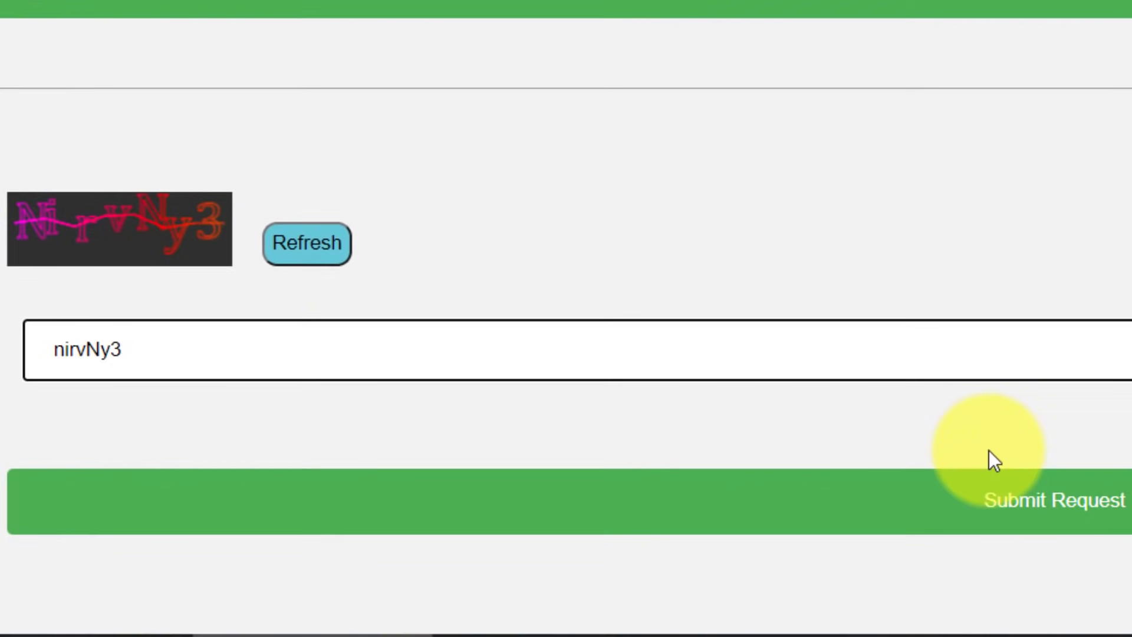
left_click(663, 498)
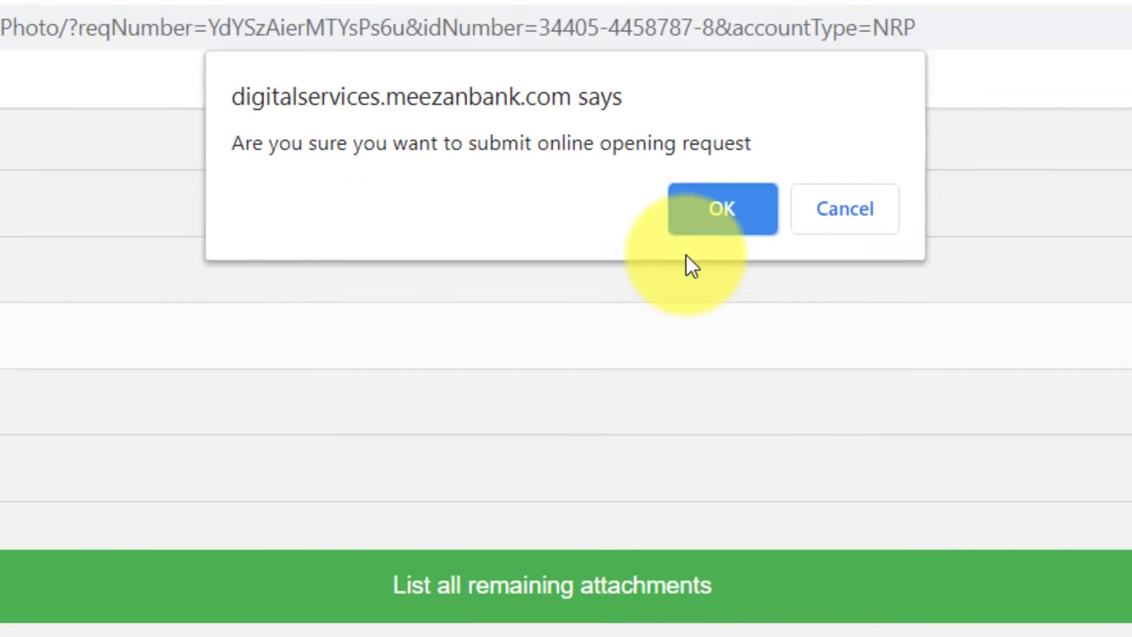
left_click(686, 259)
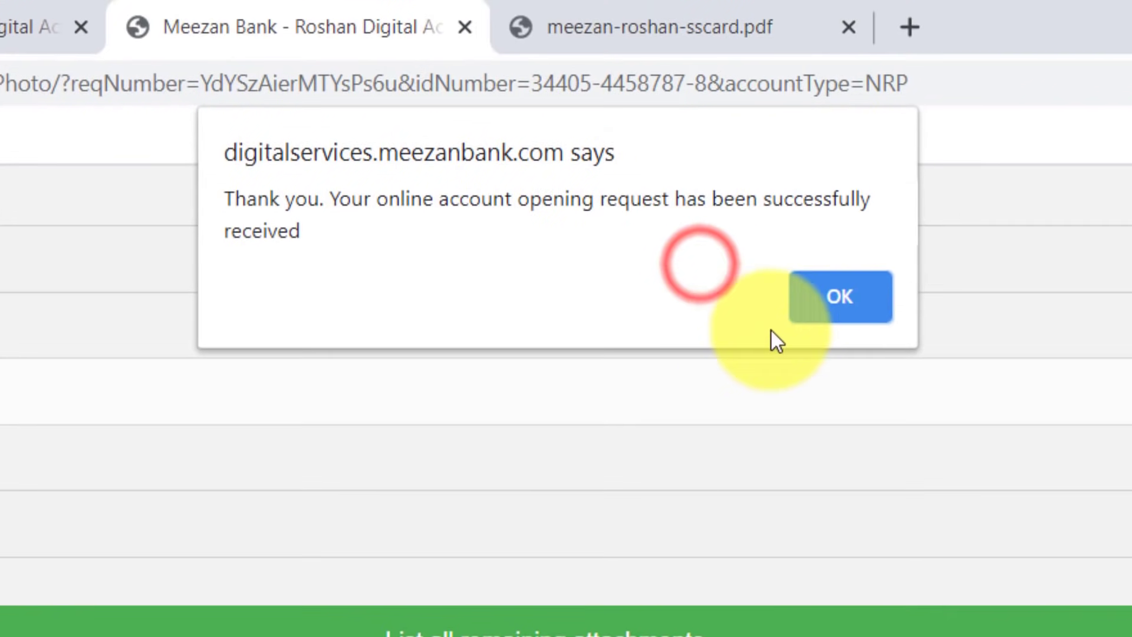
left_click(834, 301)
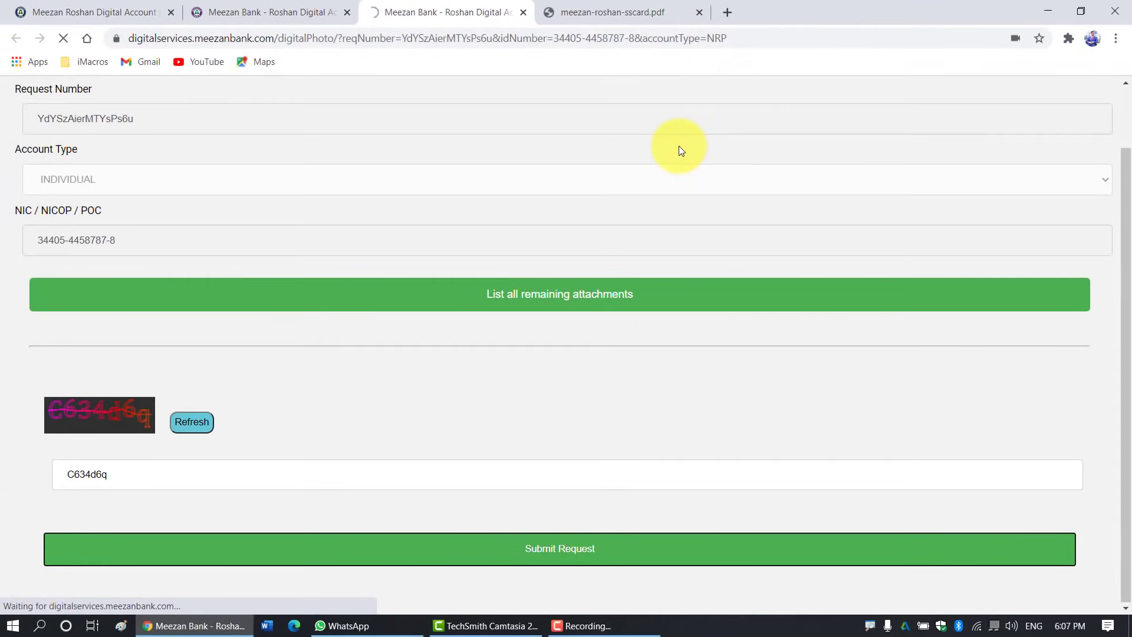